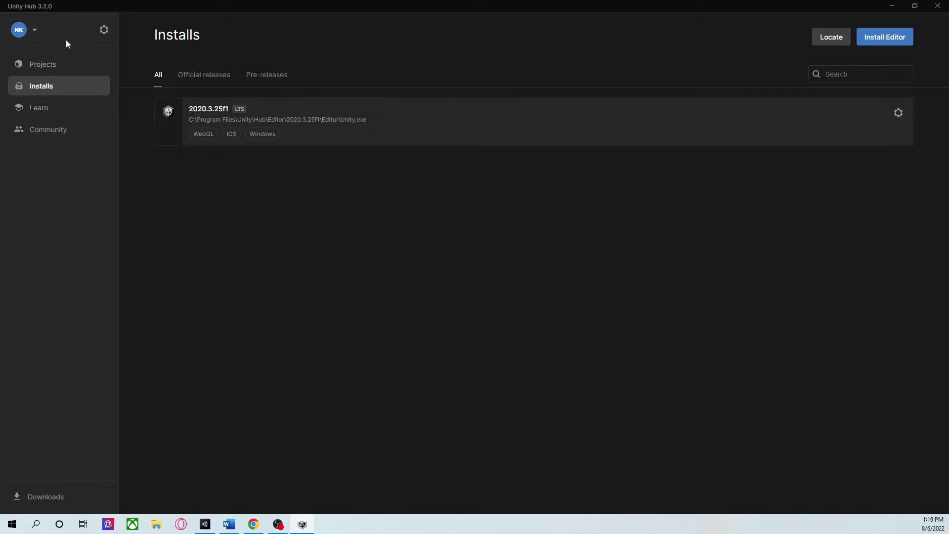
# Step: Create a new project from the 3D core template with the name My project
pyautogui.click(90, 62)
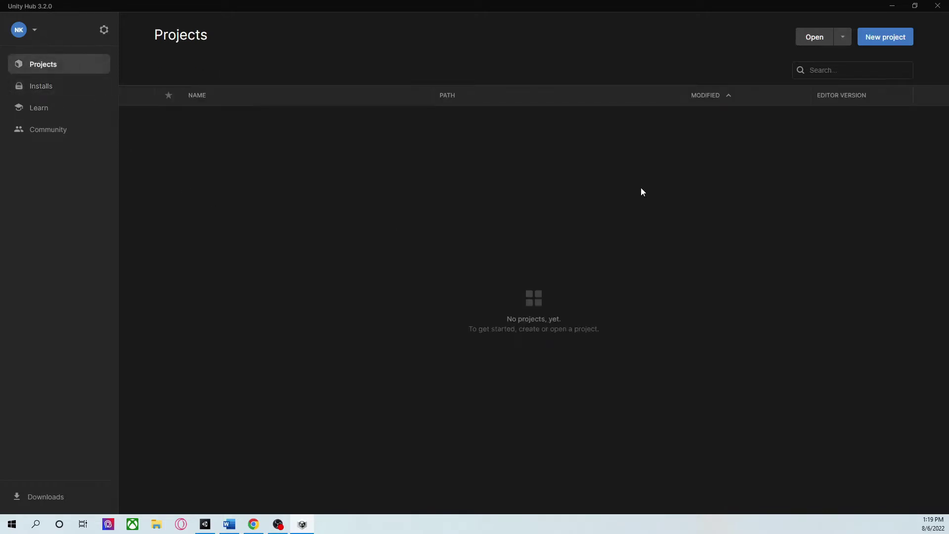
pyautogui.click(906, 40)
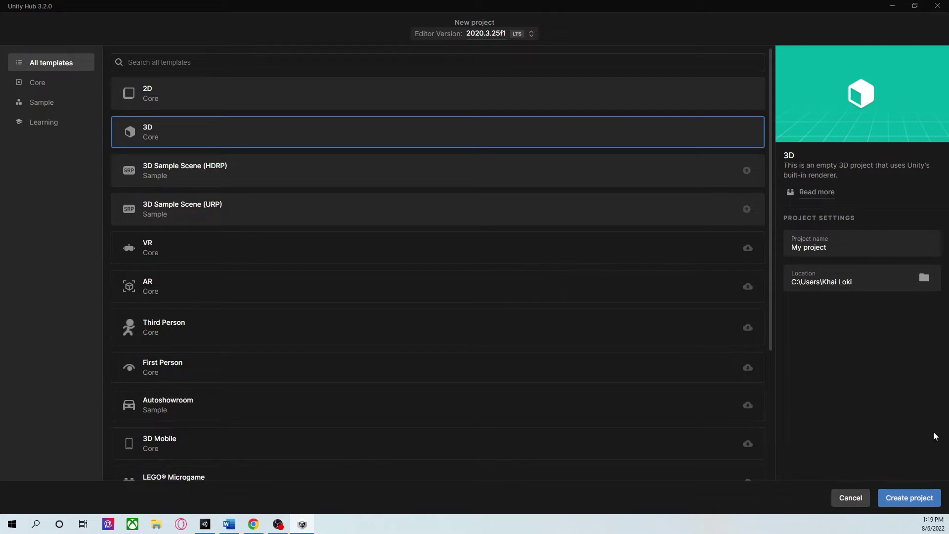
pyautogui.click(920, 507)
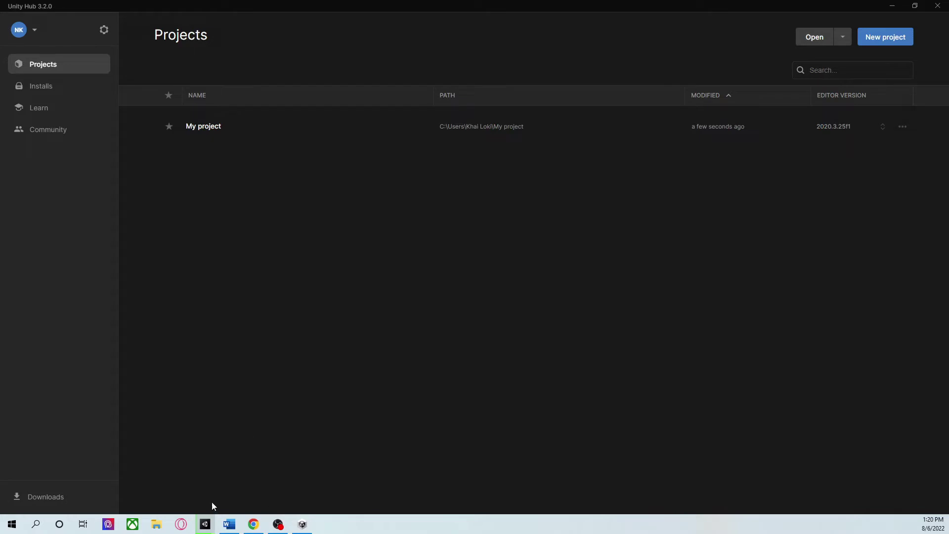
pyautogui.moveTo(302, 524)
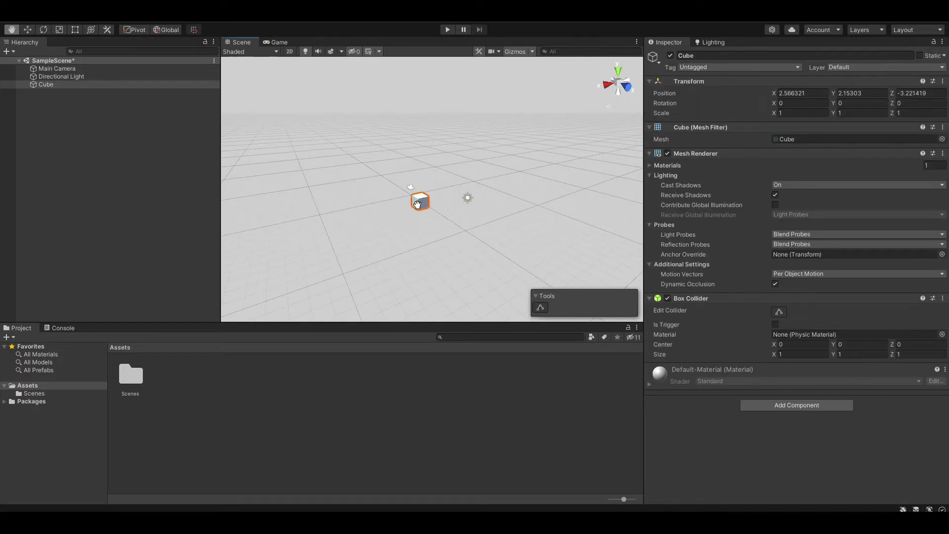
pyautogui.moveTo(367, 244); pyautogui.dragTo(442, 254)
pyautogui.scroll(2, 441, 254)
pyautogui.scroll(-2, 540, 203)
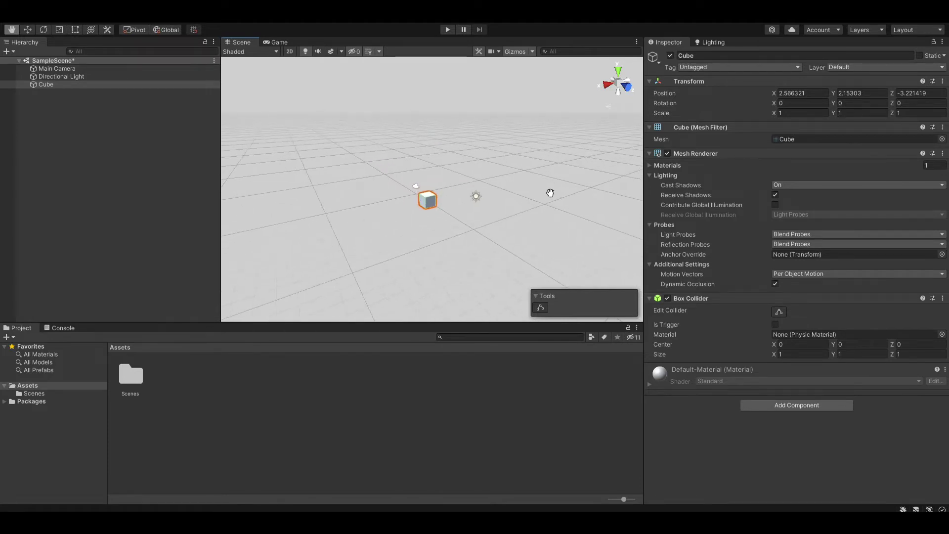
pyautogui.moveTo(550, 192); pyautogui.dragTo(637, 221)
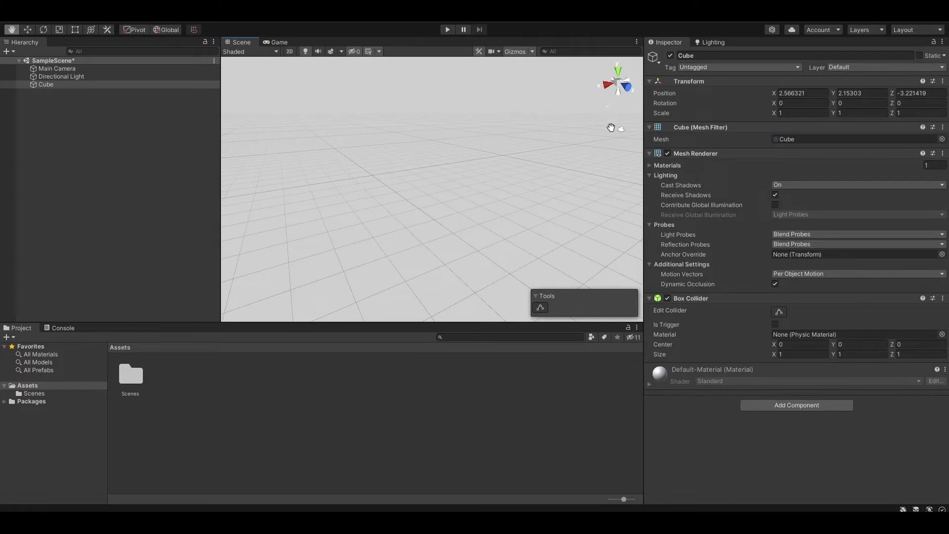
pyautogui.moveTo(534, 162); pyautogui.dragTo(291, 214)
pyautogui.moveTo(501, 154); pyautogui.dragTo(472, 155)
# Step: Move the cube with the Move tool to about X 9.6, Y 7, Z 8.9
pyautogui.click(28, 30)
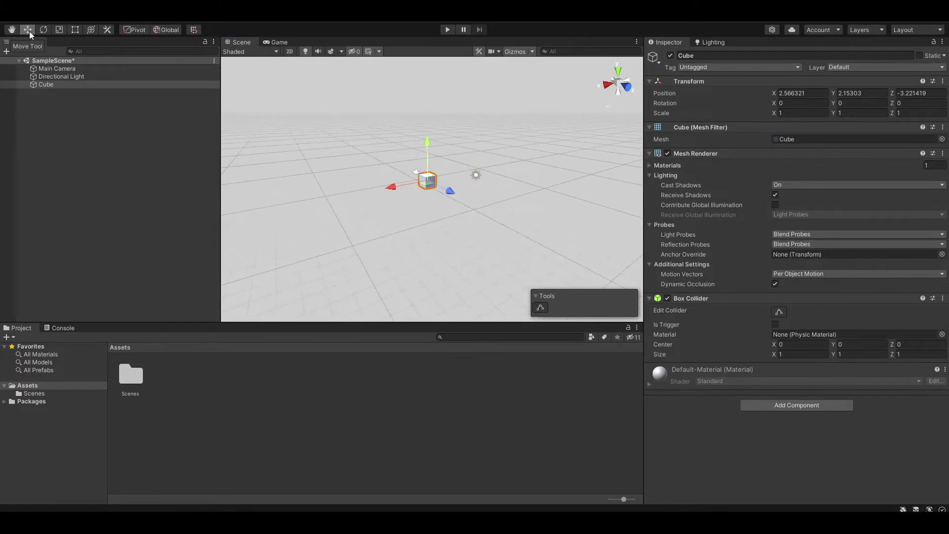
pyautogui.click(391, 208)
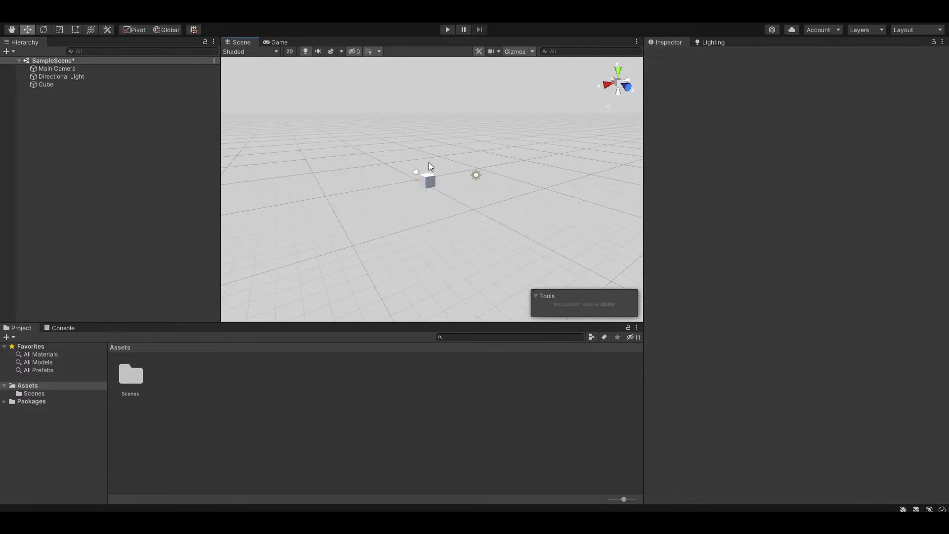
pyautogui.click(419, 180)
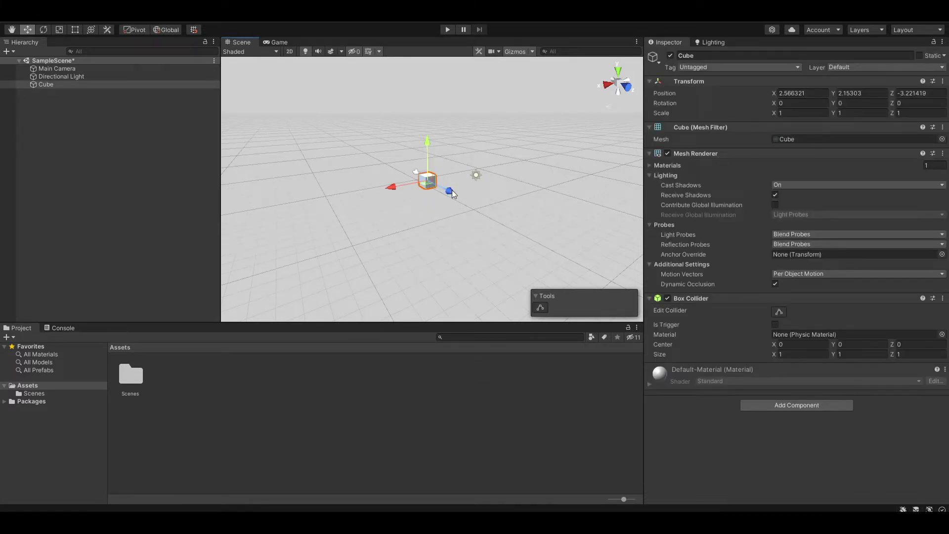
pyautogui.moveTo(429, 151); pyautogui.dragTo(430, 125)
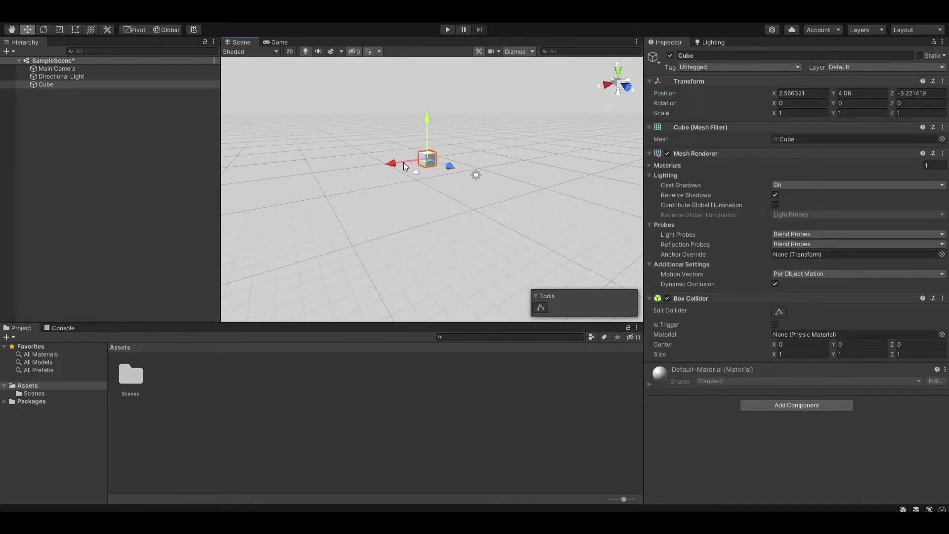
pyautogui.moveTo(399, 163); pyautogui.dragTo(398, 207)
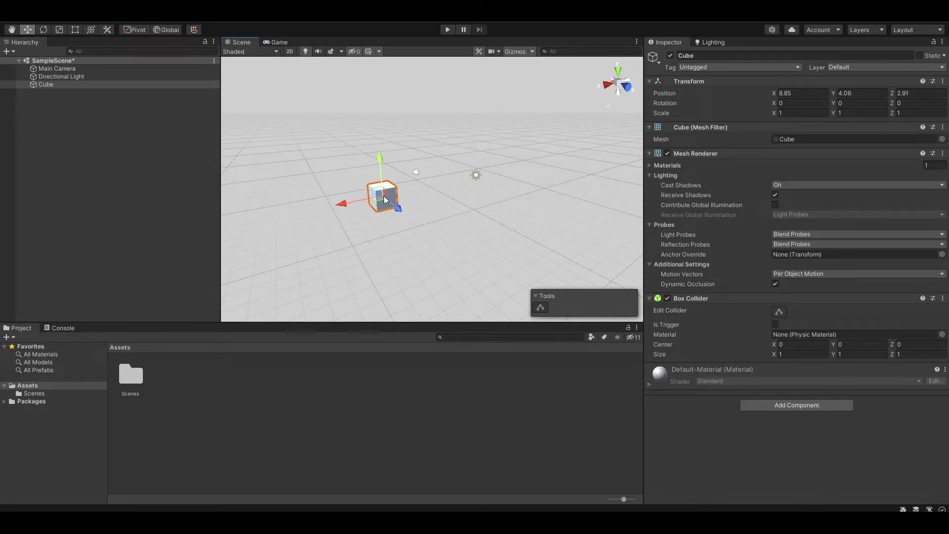
pyautogui.moveTo(382, 196)
pyautogui.mouseDown()
pyautogui.moveTo(452, 147)
pyautogui.moveTo(381, 173)
pyautogui.moveTo(376, 218)
pyautogui.moveTo(394, 208)
pyautogui.mouseUp()
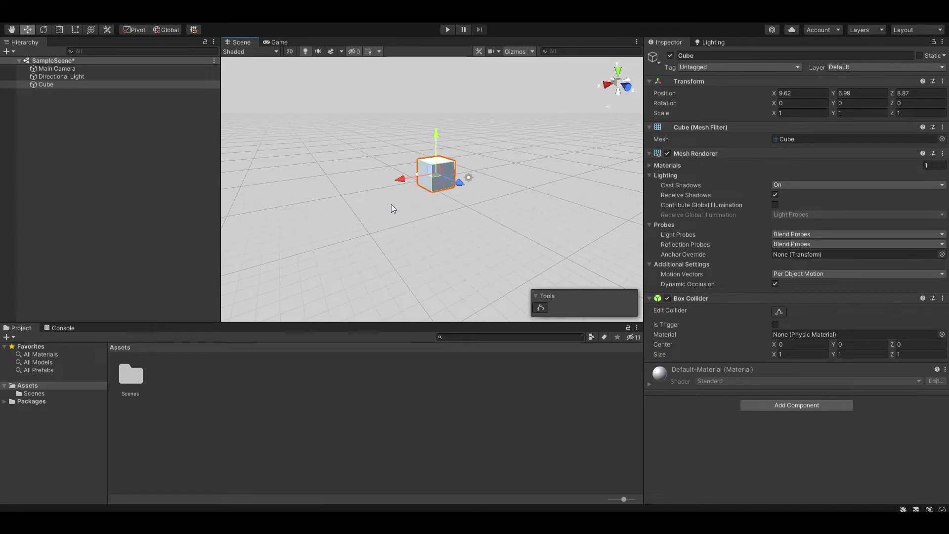
# Step: Try rotating the cube freely with the Rotate tool, first about its Y axis and then about other axes
pyautogui.click(44, 30)
pyautogui.moveTo(495, 155)
pyautogui.keyDown('alt'); pyautogui.mouseDown()
pyautogui.moveTo(488, 121)
pyautogui.moveTo(489, 131)
pyautogui.moveTo(547, 144)
pyautogui.moveTo(568, 132)
pyautogui.moveTo(512, 135)
pyautogui.moveTo(553, 139)
pyautogui.moveTo(495, 163)
pyautogui.mouseUp(); pyautogui.keyUp('alt')
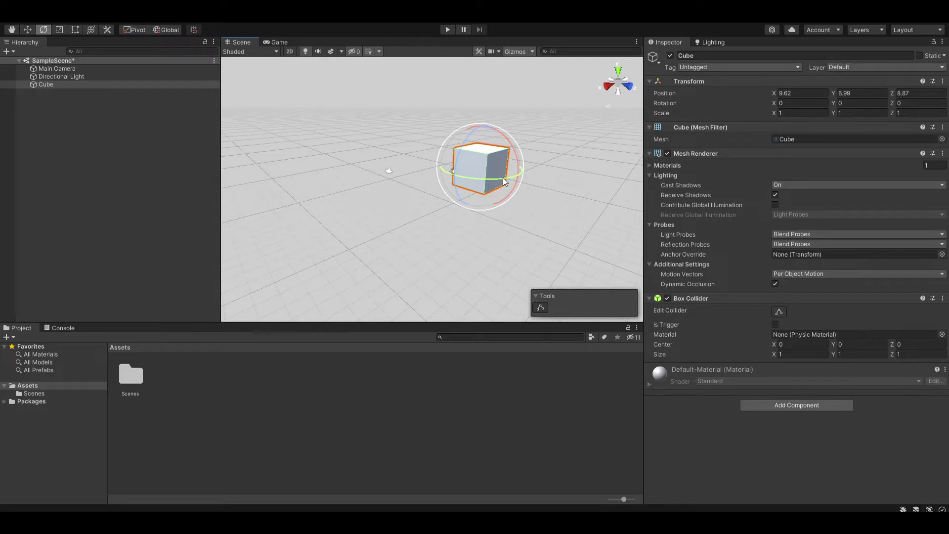
pyautogui.moveTo(515, 178); pyautogui.dragTo(491, 185)
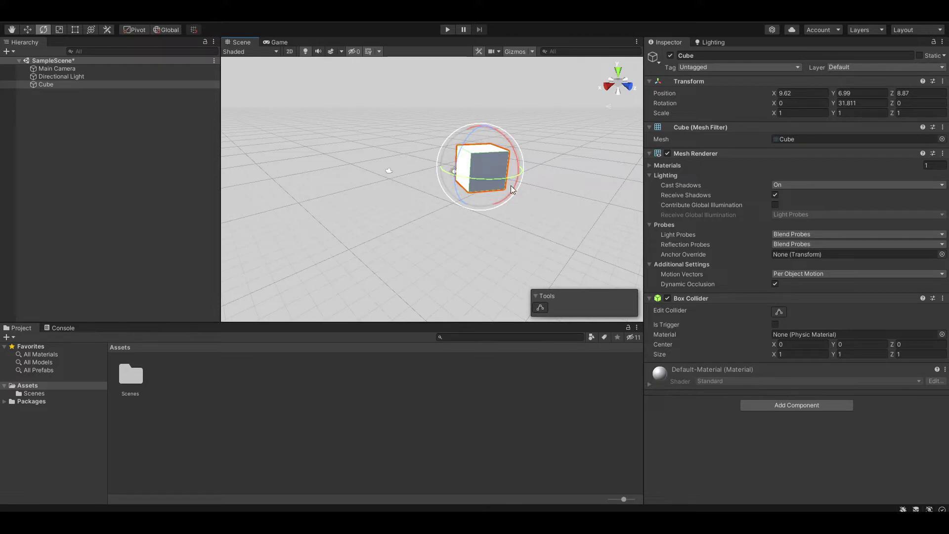
pyautogui.moveTo(466, 191); pyautogui.dragTo(383, 148)
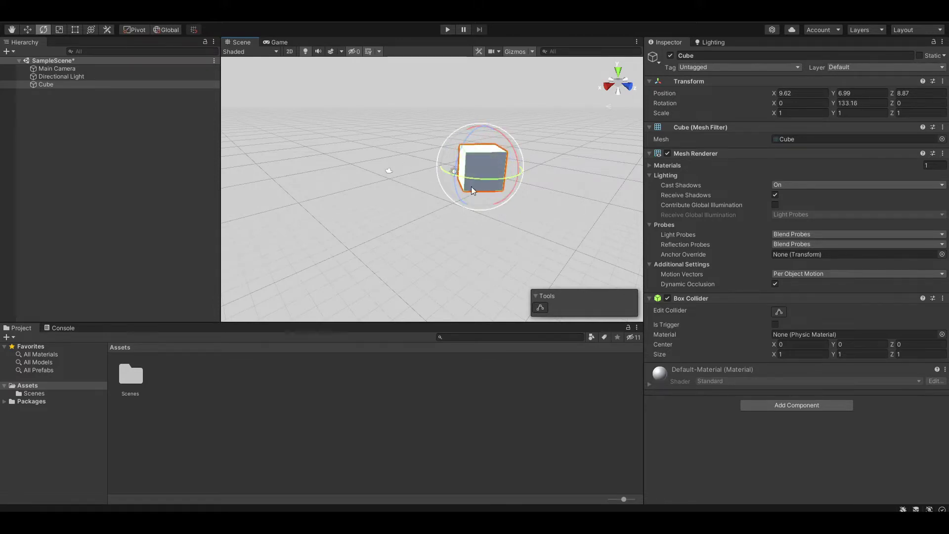
pyautogui.moveTo(517, 186); pyautogui.dragTo(426, 227)
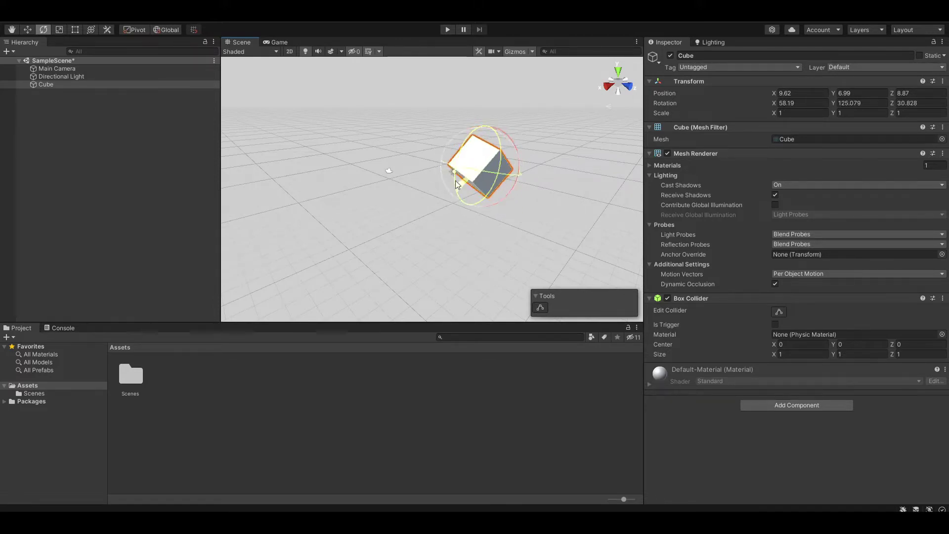
pyautogui.moveTo(456, 181); pyautogui.dragTo(440, 146)
# Step: Undo the cube's rotations and its last move
pyautogui.hotkey('ctrl', 'z')
pyautogui.hotkey('ctrl', 'z')
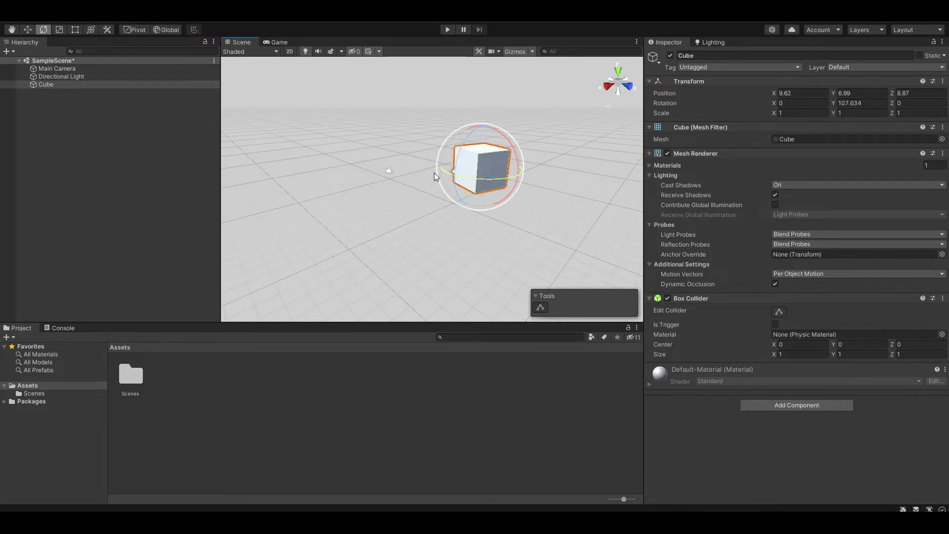
pyautogui.hotkey('ctrl', 'z')
pyautogui.hotkey('ctrl', 'z')
pyautogui.hotkey('ctrl', 'z')
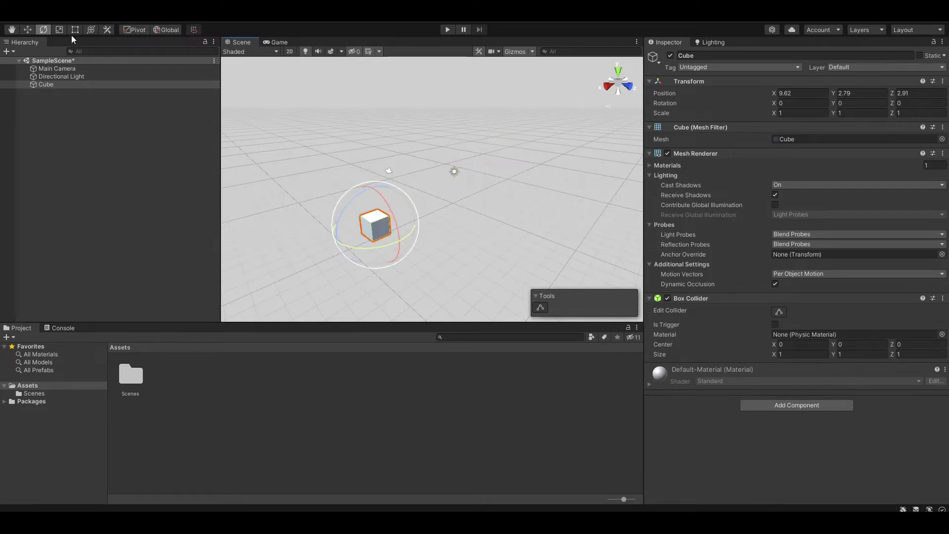
# Step: Activate the Scale tool and switch the transform handle to Center position and Local orientation
pyautogui.click(58, 30)
pyautogui.keyDown('alt'); pyautogui.moveTo(445, 168); pyautogui.dragTo(454, 159); pyautogui.keyUp('alt')
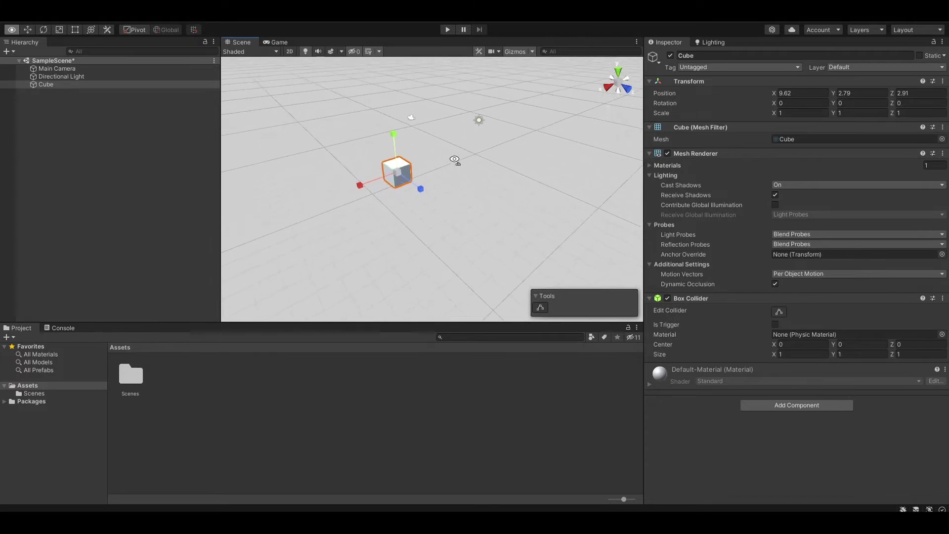
pyautogui.moveTo(454, 160); pyautogui.dragTo(481, 145, button='right')
pyautogui.press('z')
pyautogui.press('x')
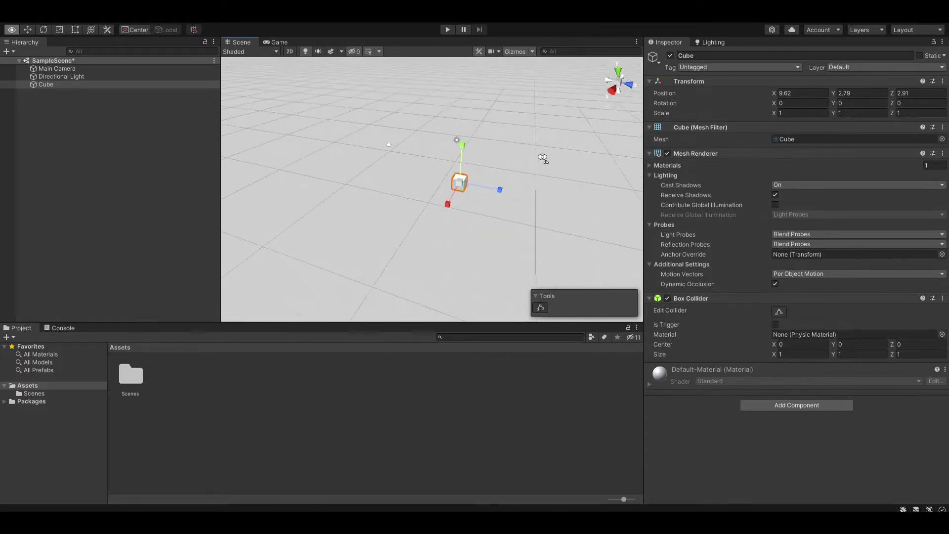
pyautogui.moveTo(543, 157); pyautogui.dragTo(563, 149, button='right')
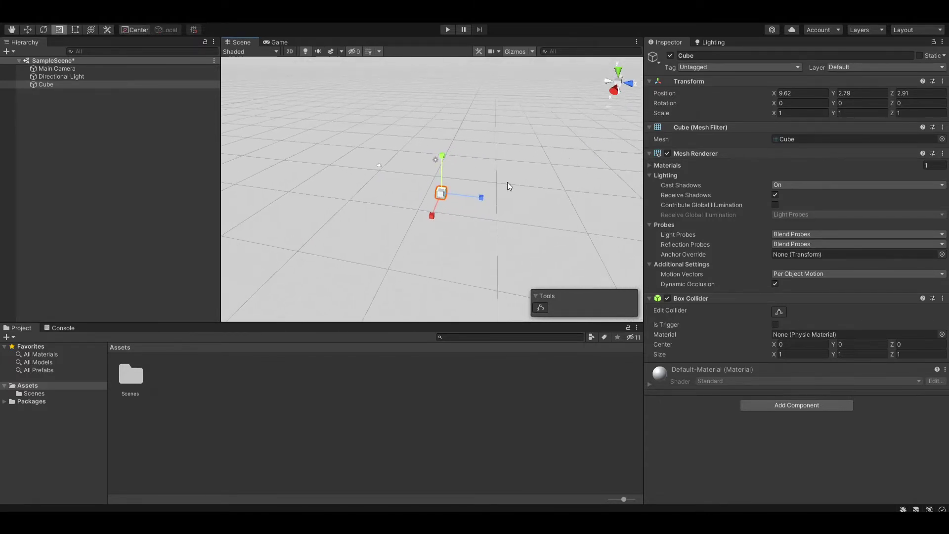
pyautogui.moveTo(490, 181)
pyautogui.keyDown('alt'); pyautogui.mouseDown()
pyautogui.moveTo(497, 164)
pyautogui.moveTo(497, 176)
pyautogui.mouseUp(); pyautogui.keyUp('alt')
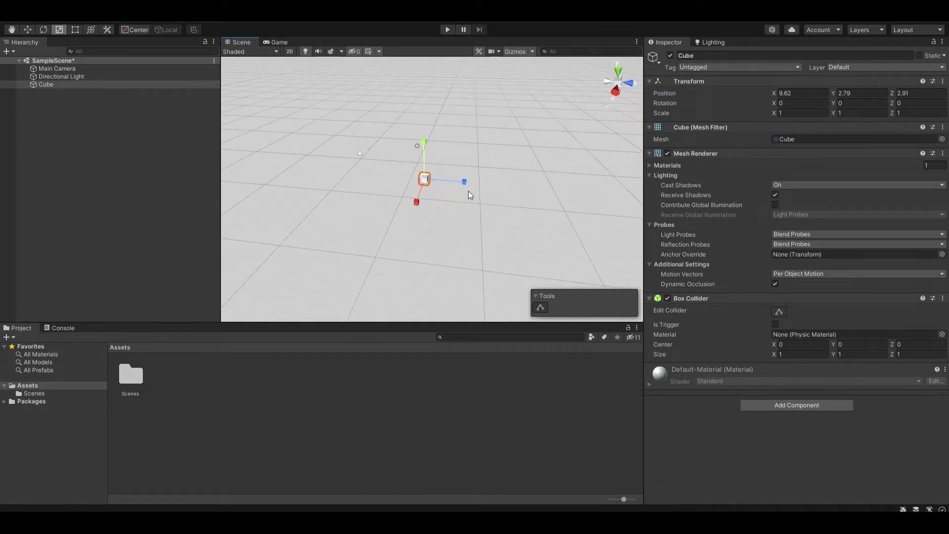
# Step: Try duplicating the cube and moving the copy along its Z axis, and undo both changes
pyautogui.press('w')
pyautogui.hotkey('ctrl', 'd')
pyautogui.moveTo(463, 179); pyautogui.dragTo(499, 224)
pyautogui.hotkey('ctrl', 'z')
pyautogui.hotkey('ctrl', 'z')
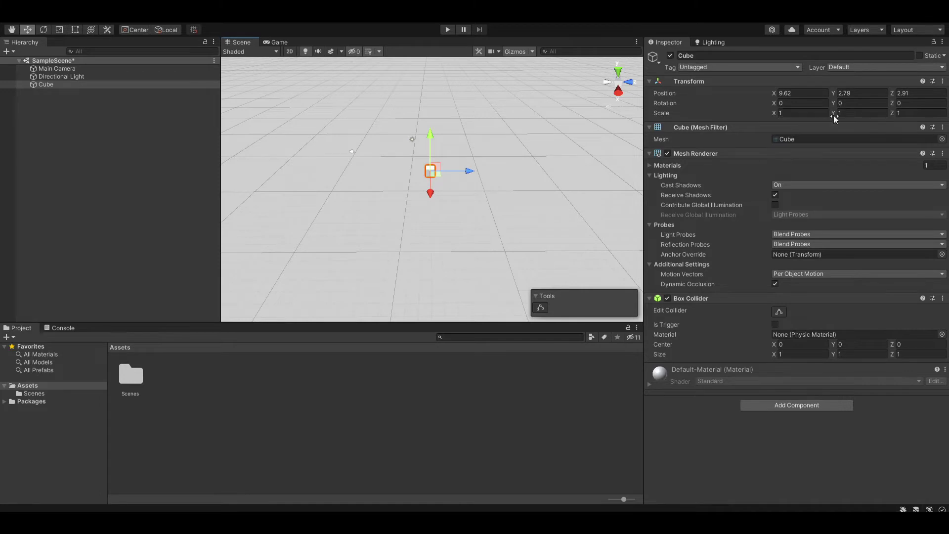
# Step: Try a Z scale of 2 on the cube, and undo the change
pyautogui.click(905, 114)
pyautogui.write('2')
pyautogui.moveTo(554, 189); pyautogui.dragTo(563, 188, button='right')
pyautogui.press('w')
pyautogui.moveTo(512, 159); pyautogui.dragTo(493, 117, button='right')
pyautogui.hotkey('ctrl', 'z')
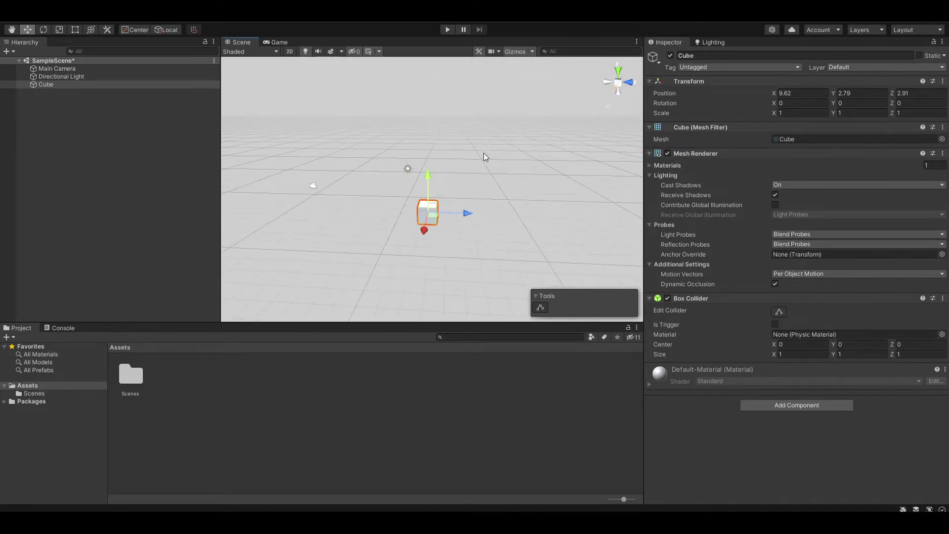
# Step: Stretch the cube along its Z axis with the Scale tool to a Z scale of about 2
pyautogui.click(58, 30)
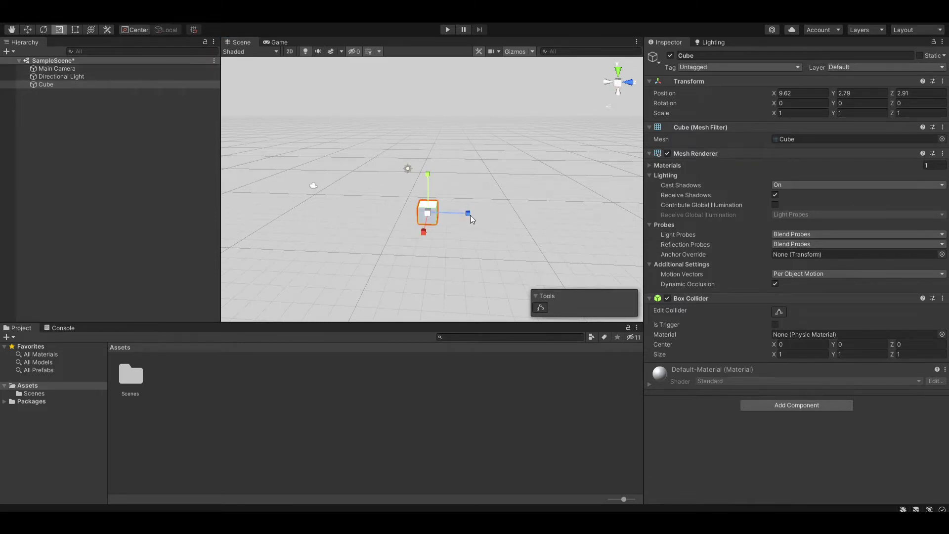
pyautogui.moveTo(468, 214); pyautogui.dragTo(508, 234)
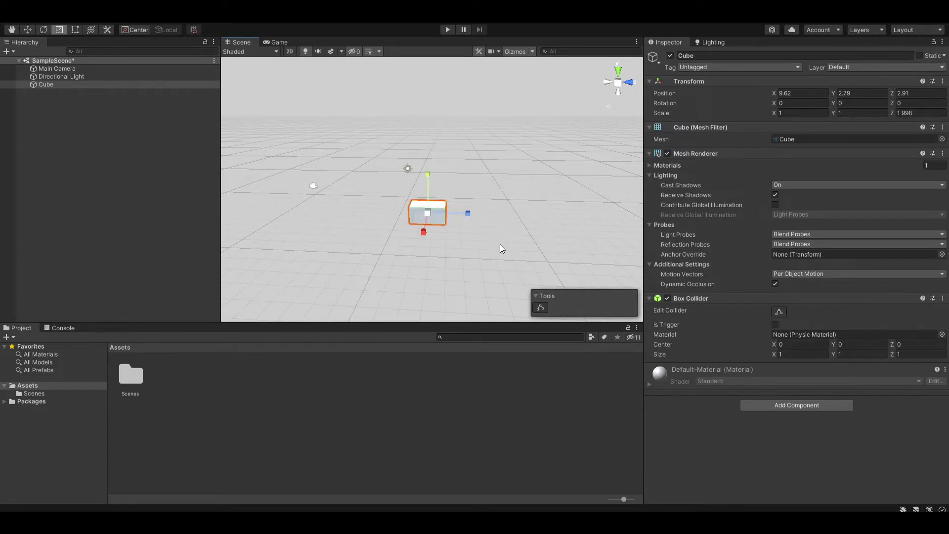
pyautogui.click(499, 244)
pyautogui.click(430, 204)
pyautogui.scroll(-1, 461, 229)
pyautogui.scroll(-6, 460, 229)
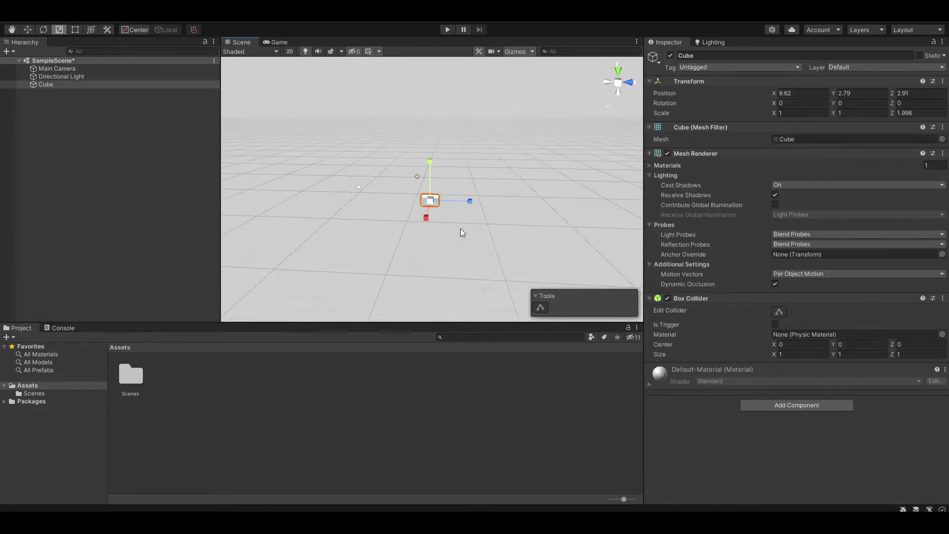
# Step: Try rescaling the stretched cube freely with its scale handles, and undo the change
pyautogui.moveTo(460, 229); pyautogui.dragTo(481, 218, button='right')
pyautogui.scroll(2, 480, 218)
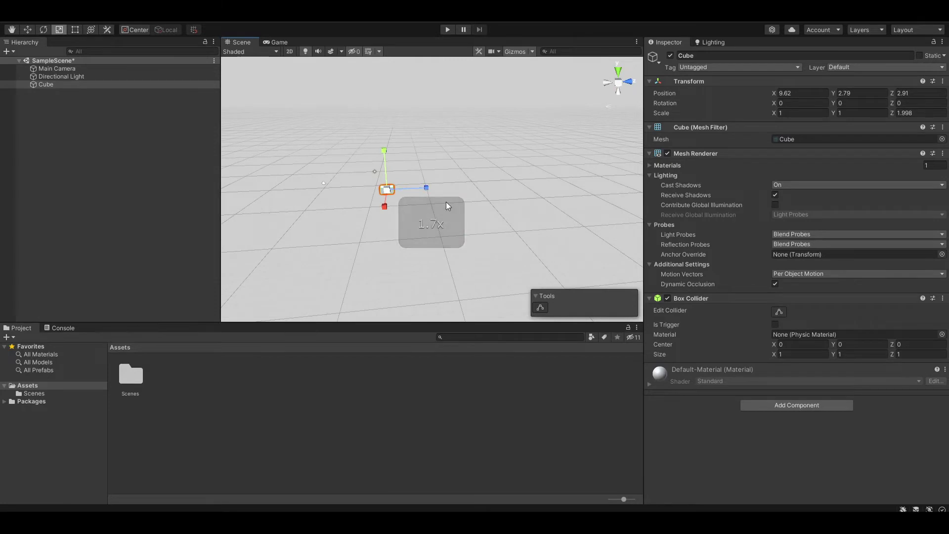
pyautogui.keyDown('alt'); pyautogui.moveTo(449, 207); pyautogui.dragTo(381, 296); pyautogui.keyUp('alt')
pyautogui.press('r')
pyautogui.moveTo(368, 168); pyautogui.dragTo(330, 242)
pyautogui.hotkey('ctrl', 'z')
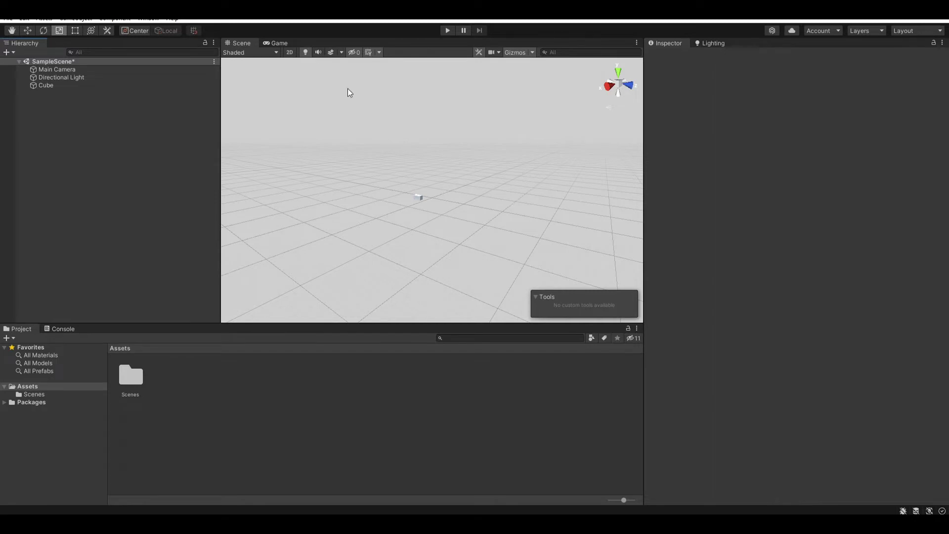
# Step: Preview the scene in the Game view and return to the Scene view
pyautogui.moveTo(399, 194); pyautogui.dragTo(387, 187, button='right')
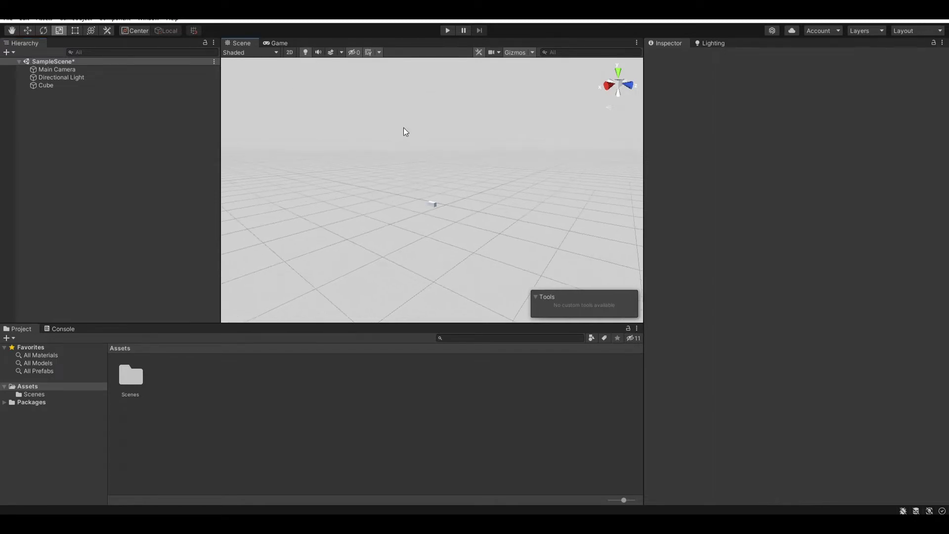
pyautogui.moveTo(447, 157); pyautogui.dragTo(458, 171, button='right')
pyautogui.click(278, 43)
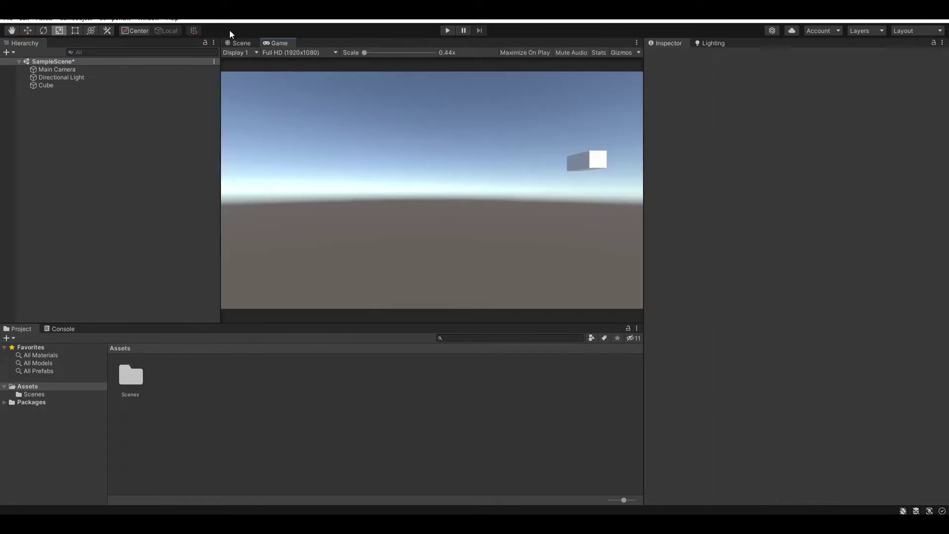
pyautogui.click(236, 44)
# Step: Run the scene in Play mode and stop it again
pyautogui.moveTo(373, 134)
pyautogui.mouseDown(button='right')
pyautogui.moveTo(377, 127)
pyautogui.moveTo(365, 139)
pyautogui.mouseUp(button='right')
pyautogui.press('w')
pyautogui.press('s')
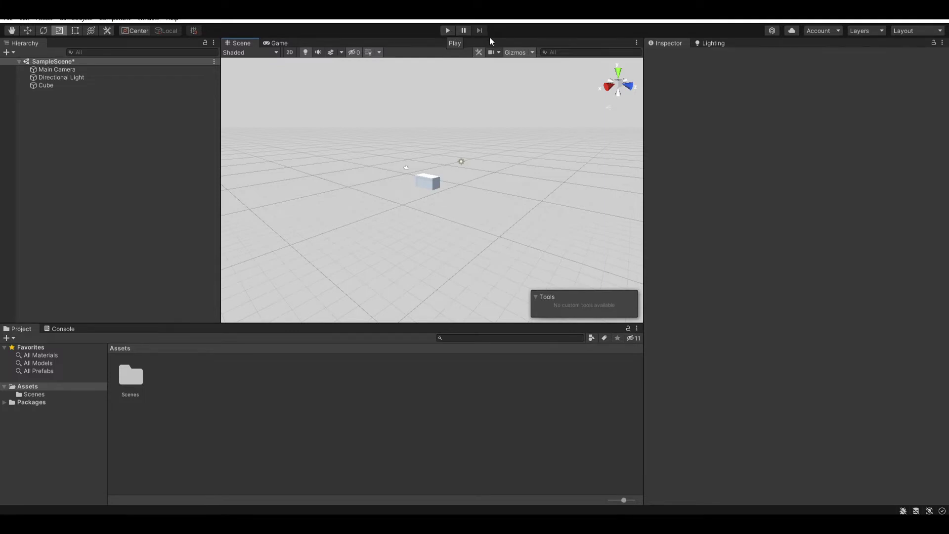
pyautogui.click(448, 30)
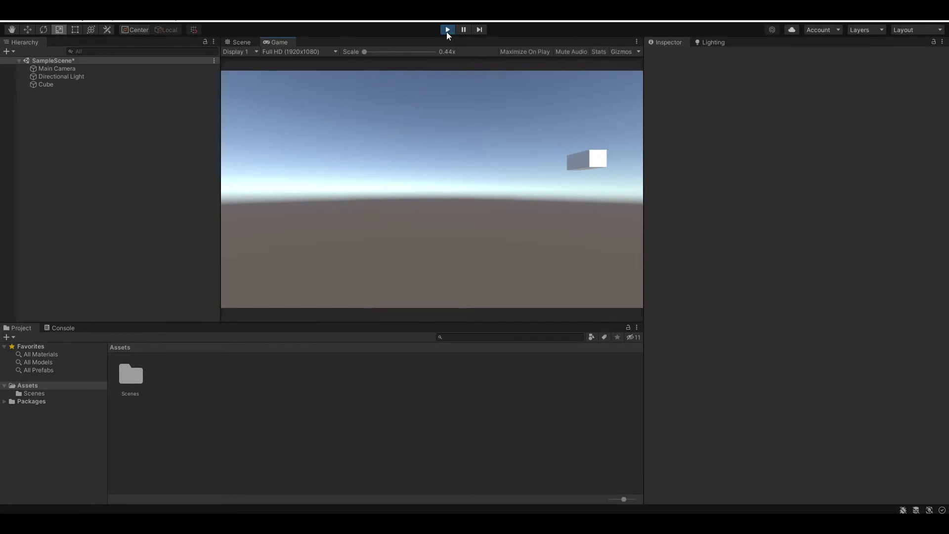
pyautogui.click(448, 31)
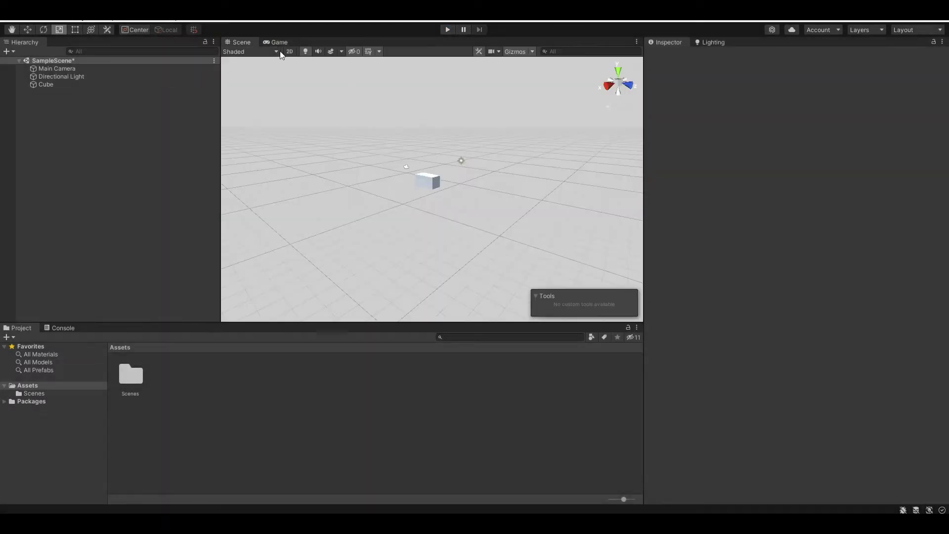
# Step: Select the Main Camera in the scene and examine its component settings and camera preview
pyautogui.click(408, 168)
pyautogui.moveTo(407, 168); pyautogui.dragTo(606, 253, button='right')
pyautogui.press('w')
pyautogui.press('a')
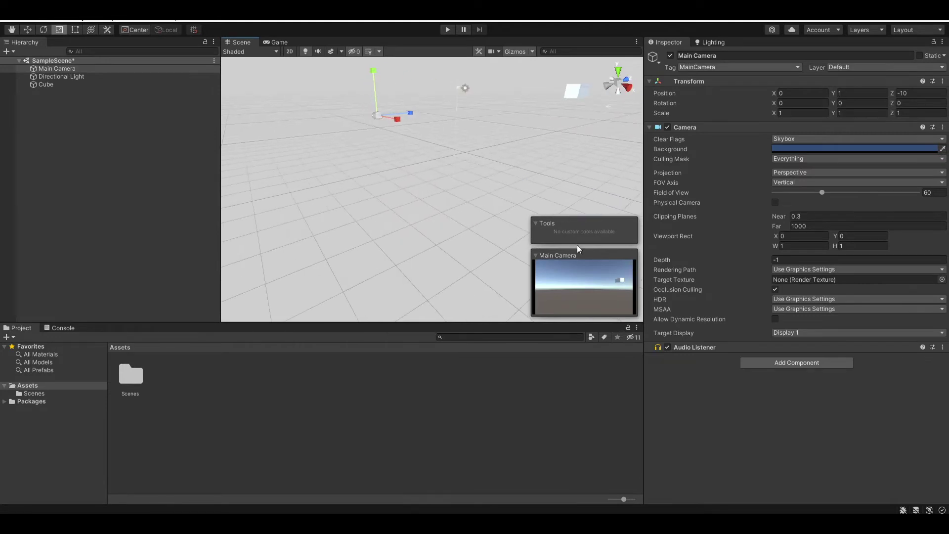
# Step: Compare the scene with the Main Camera's output by switching between the Scene and Game views
pyautogui.moveTo(547, 203); pyautogui.dragTo(521, 138, button='right')
pyautogui.click(286, 43)
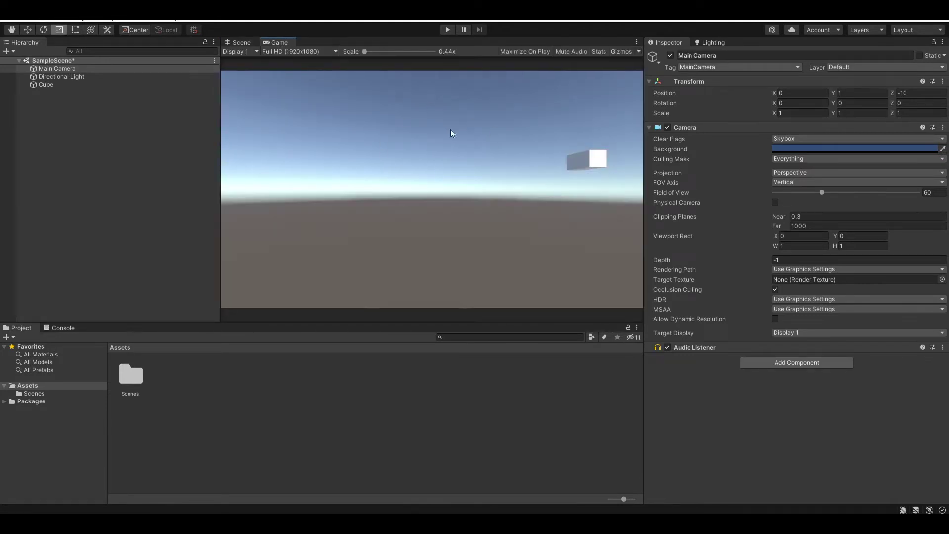
pyautogui.click(257, 43)
pyautogui.moveTo(425, 118); pyautogui.dragTo(237, 70, button='right')
pyautogui.click(269, 44)
pyautogui.click(239, 42)
# Step: Move the Main Camera along X to 9.1 and test the new view by running and stopping Play mode
pyautogui.moveTo(459, 123); pyautogui.dragTo(311, 224, button='right')
pyautogui.moveTo(317, 225); pyautogui.dragTo(625, 196)
pyautogui.moveTo(529, 130); pyautogui.dragTo(429, 122, button='middle')
pyautogui.click(447, 29)
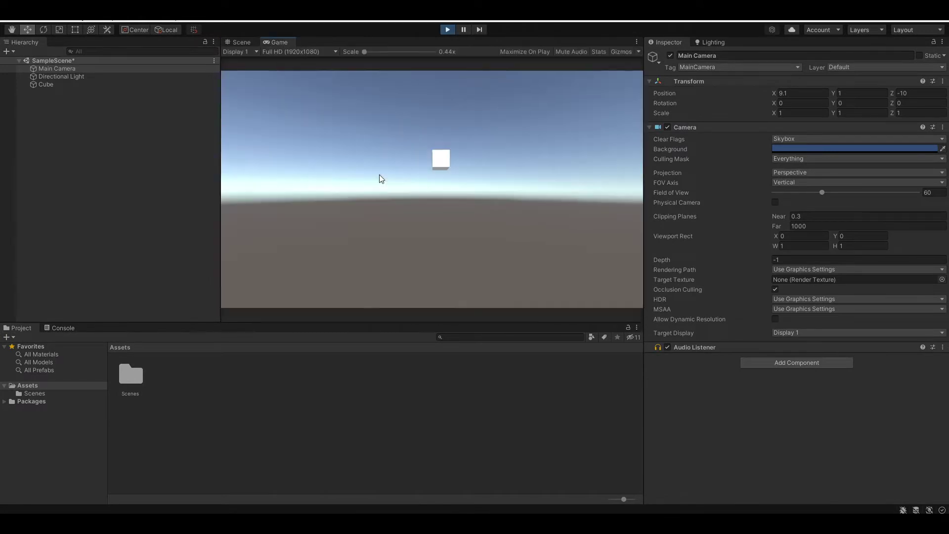
pyautogui.click(447, 29)
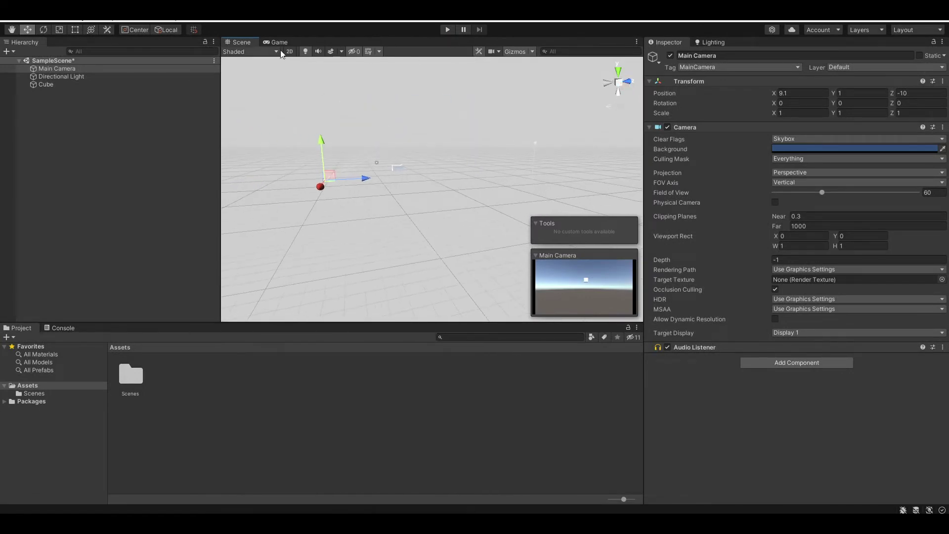
# Step: Add a Sphere 3D object to the scene and bring it into view together with the cube
pyautogui.click(112, 160)
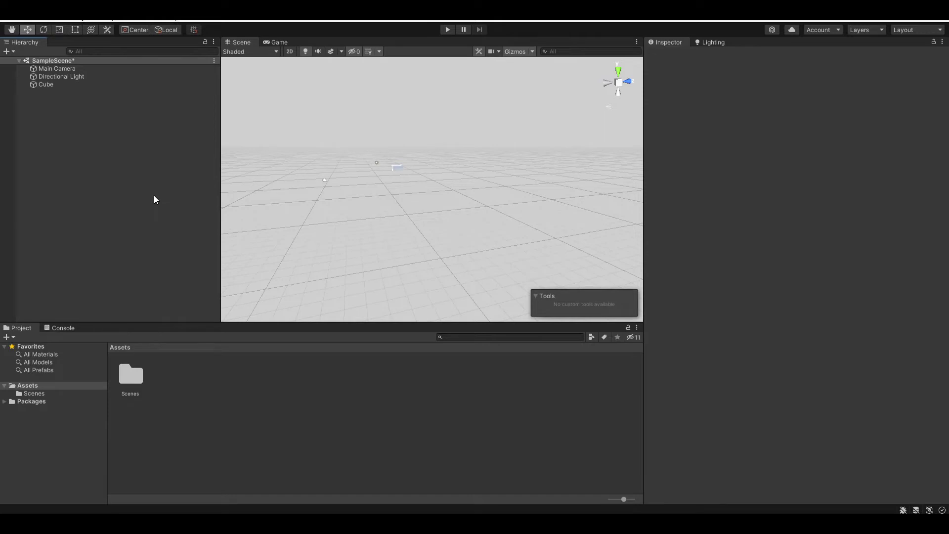
pyautogui.rightClick(121, 175)
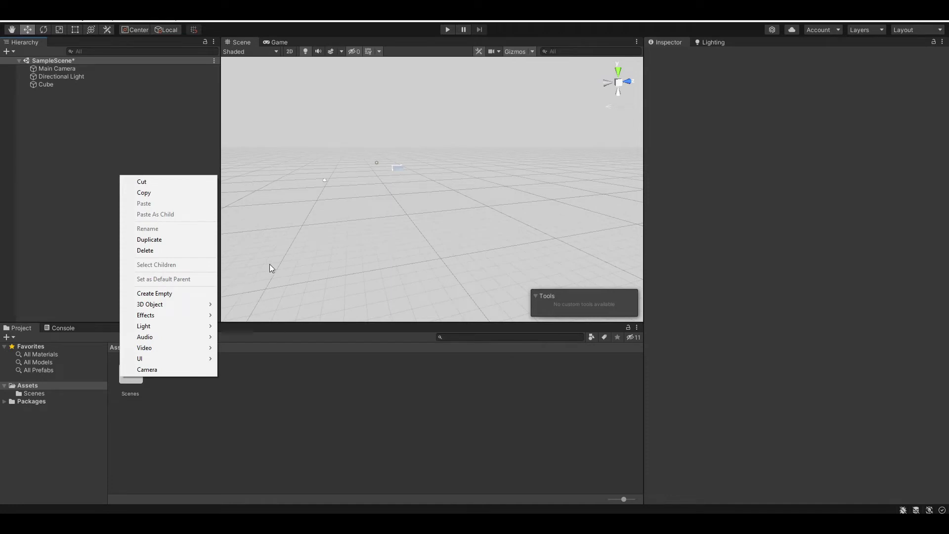
pyautogui.rightClick(58, 120)
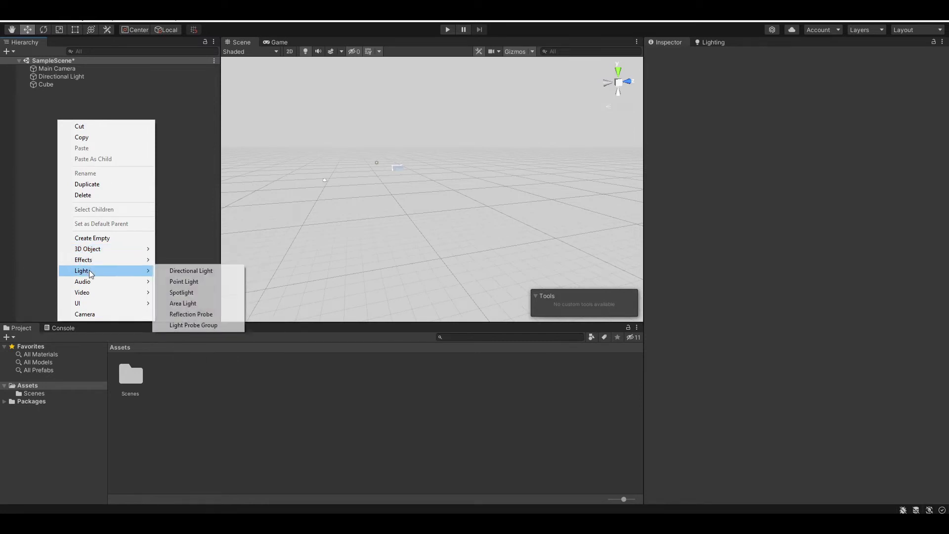
pyautogui.moveTo(92, 285)
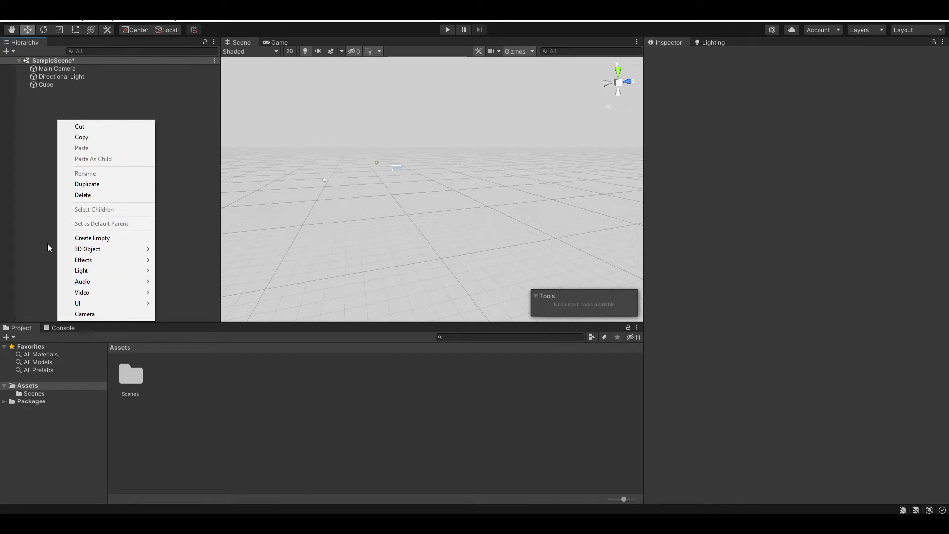
pyautogui.moveTo(140, 251)
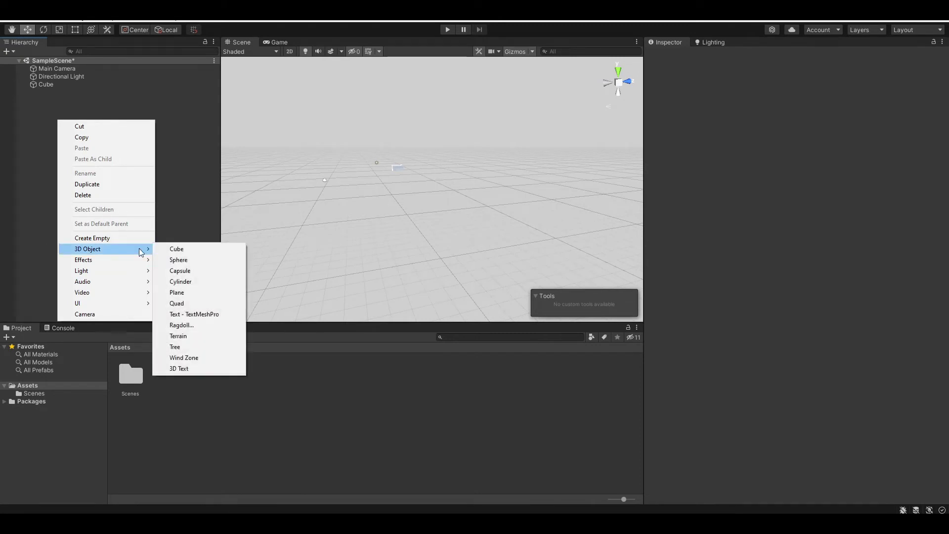
pyautogui.click(205, 261)
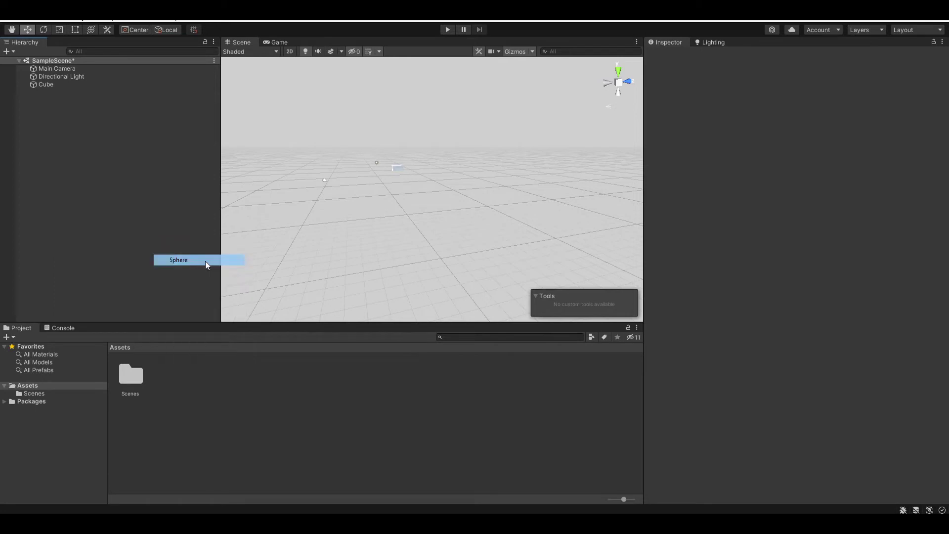
pyautogui.keyDown('alt'); pyautogui.moveTo(393, 225); pyautogui.dragTo(298, 218); pyautogui.keyUp('alt')
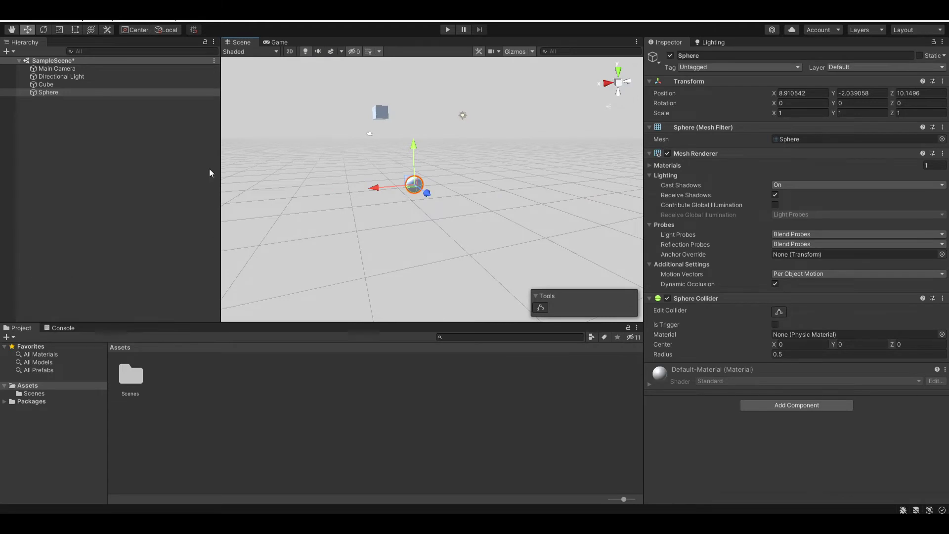
pyautogui.rightClick(150, 168)
pyautogui.moveTo(251, 295)
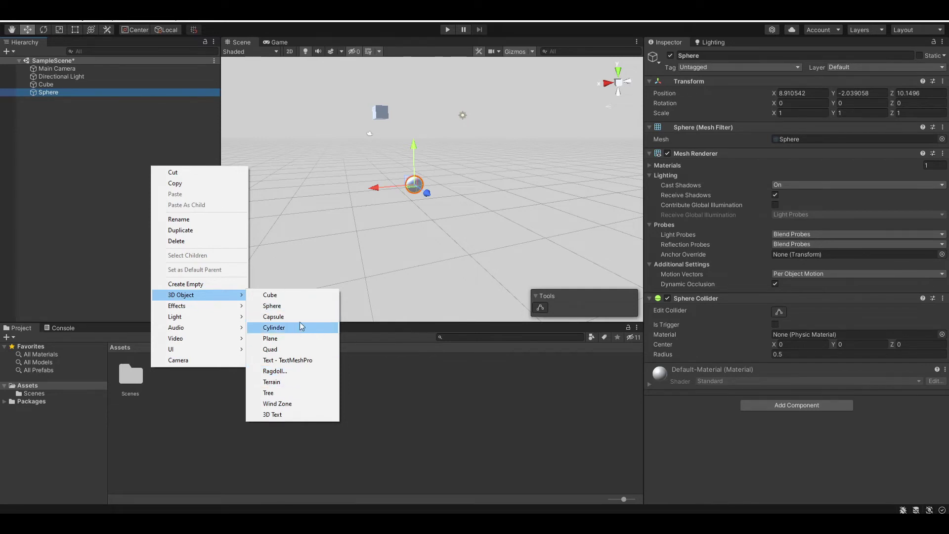
pyautogui.click(47, 196)
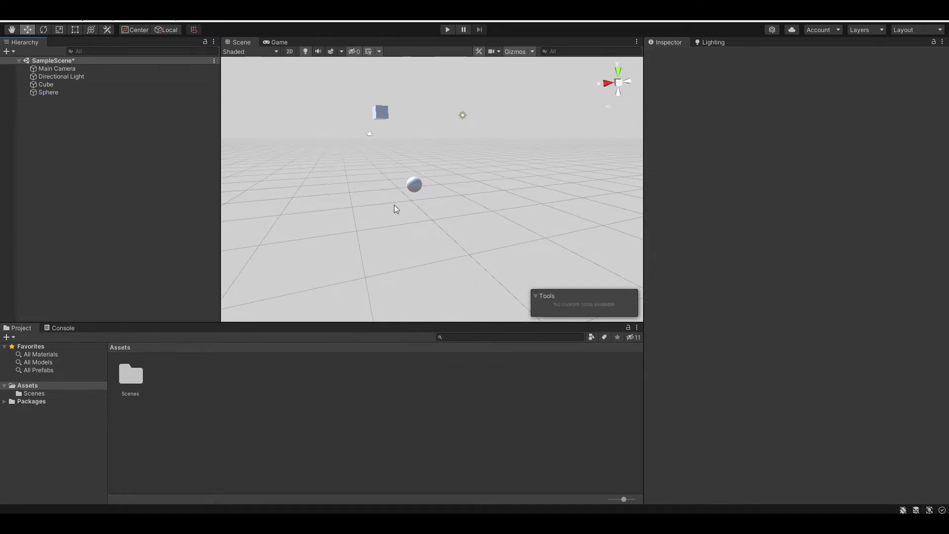
# Step: Rotate the sphere freely to about -72° on X and -173° on Y
pyautogui.click(414, 185)
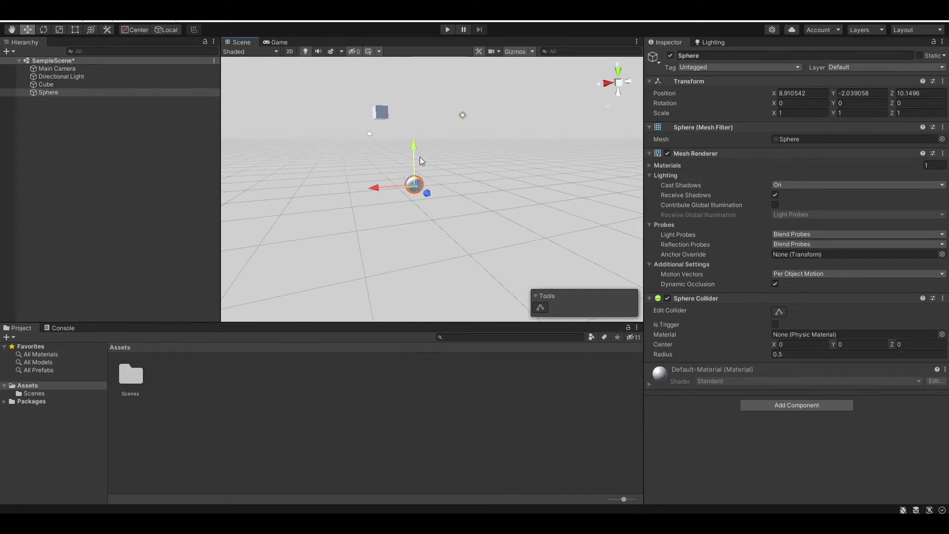
pyautogui.keyDown('alt'); pyautogui.moveTo(462, 112); pyautogui.dragTo(509, 163); pyautogui.keyUp('alt')
pyautogui.click(43, 30)
pyautogui.moveTo(424, 171); pyautogui.dragTo(442, 265)
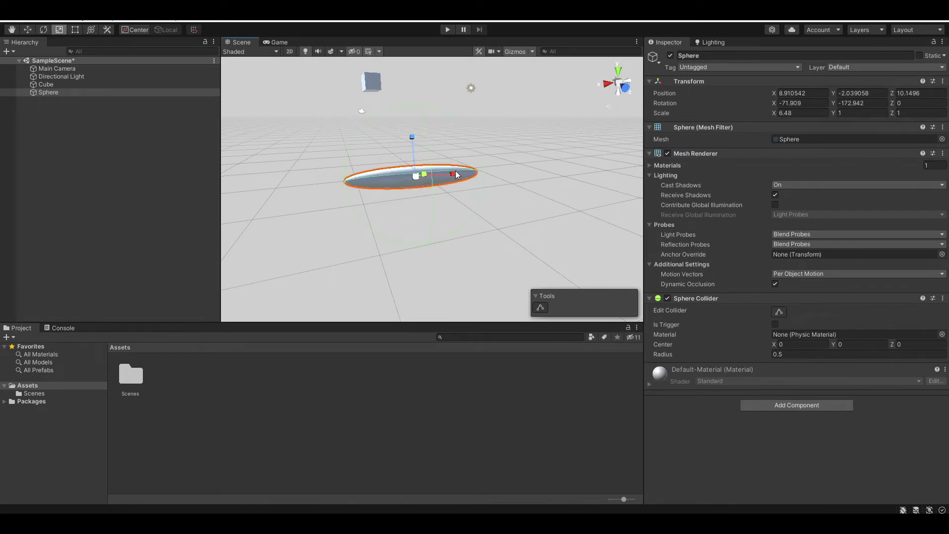
# Step: Stretch the sphere to a scale of about 14.8 on X and 2.28 on Z
pyautogui.moveTo(456, 173); pyautogui.dragTo(505, 176)
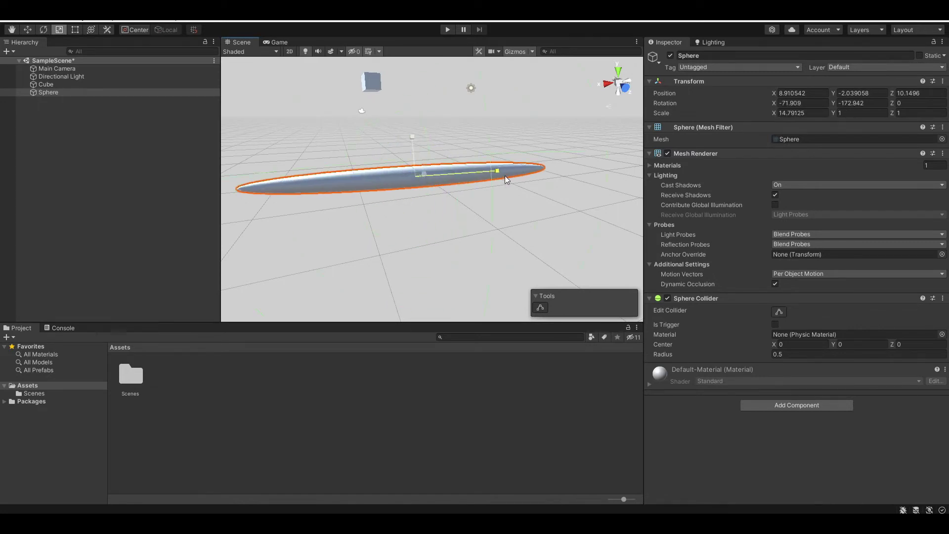
pyautogui.click(413, 144)
pyautogui.click(417, 167)
pyautogui.moveTo(412, 136); pyautogui.dragTo(407, 121)
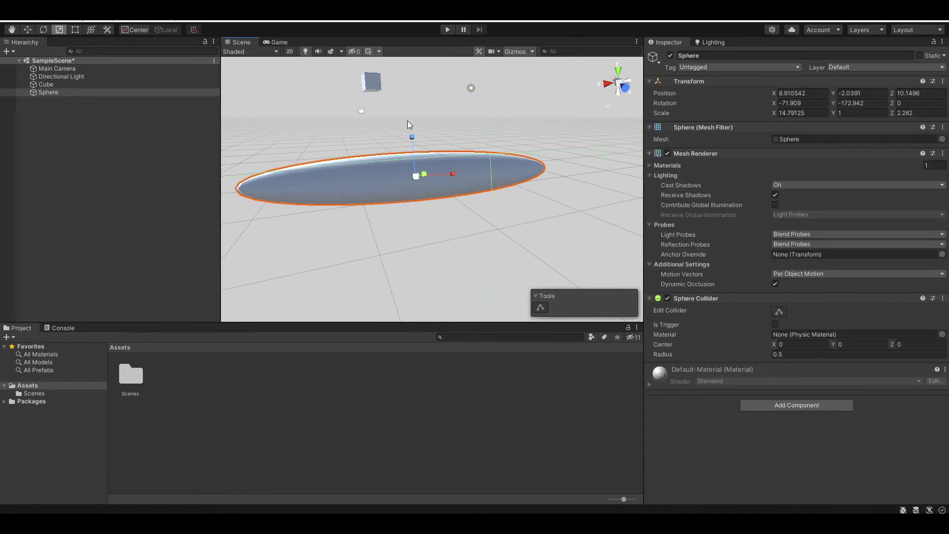
# Step: Move the stretched sphere to about X -0.63, Y -4.47, Z 3.83 and deselect it
pyautogui.press('w')
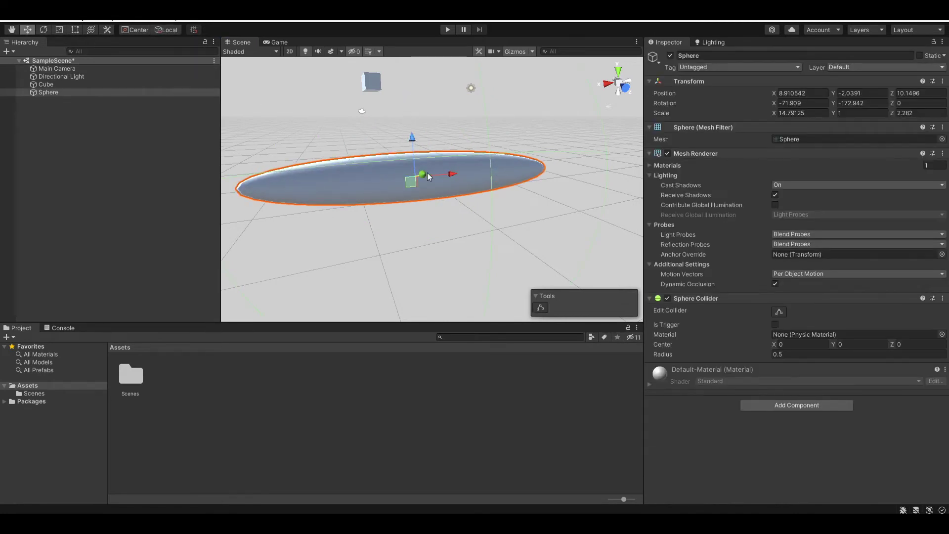
pyautogui.moveTo(427, 176); pyautogui.dragTo(497, 179)
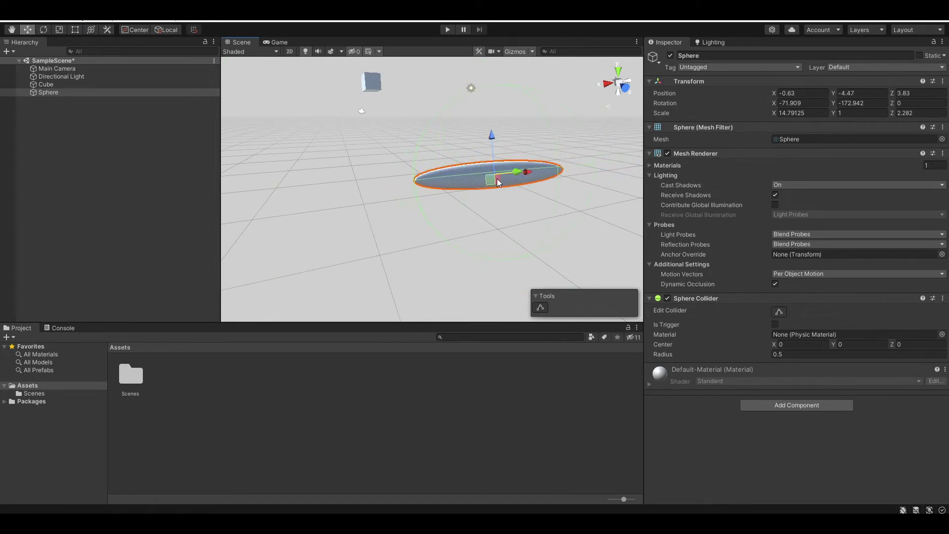
pyautogui.click(353, 207)
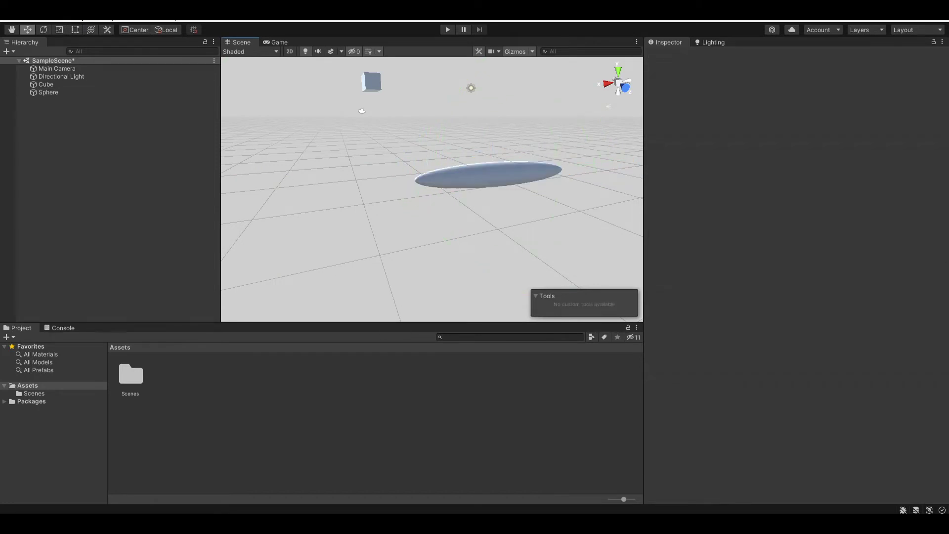
# Step: Look and fly around the scene to view the cube, camera, light and stretched sphere from different angles and distances
pyautogui.moveTo(236, 138); pyautogui.dragTo(273, 105, button='right')
pyautogui.press('s')
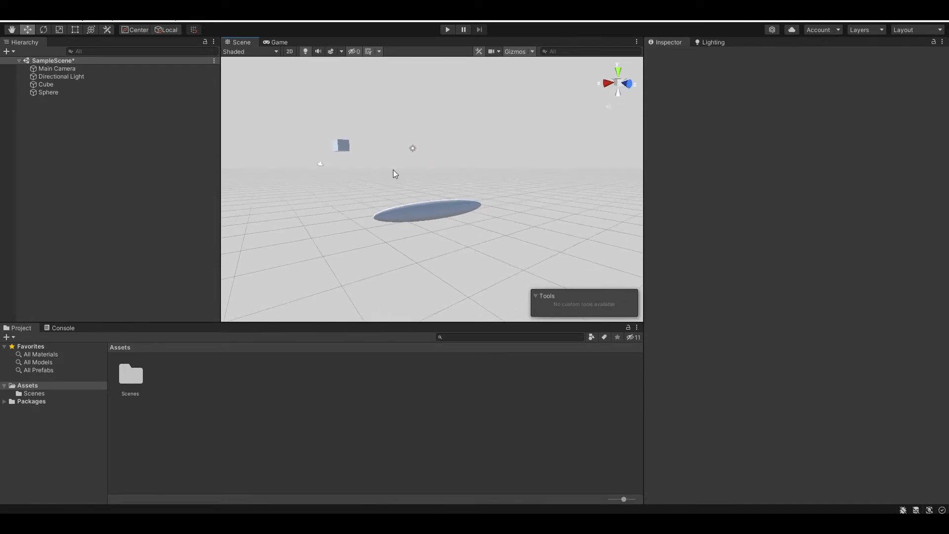
pyautogui.moveTo(474, 181); pyautogui.dragTo(505, 168, button='right')
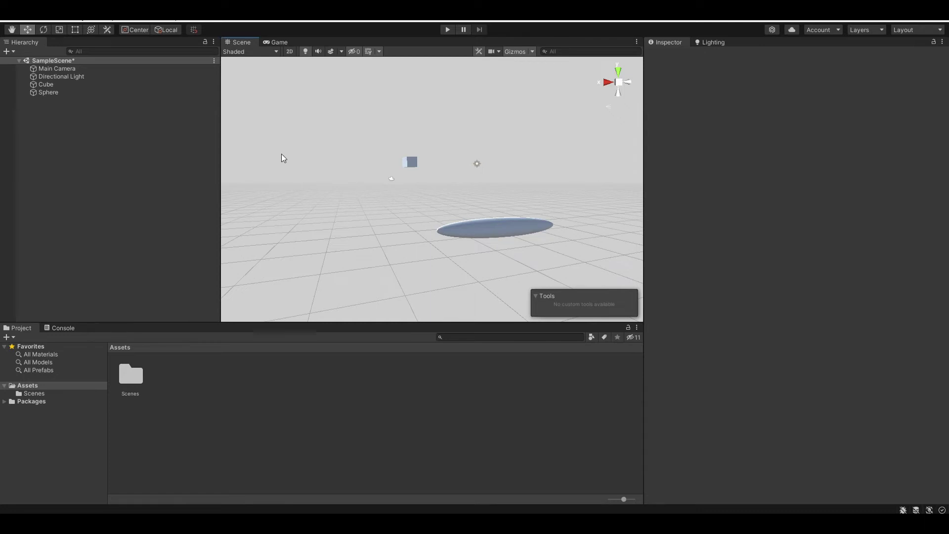
pyautogui.moveTo(378, 212); pyautogui.dragTo(379, 212, button='right')
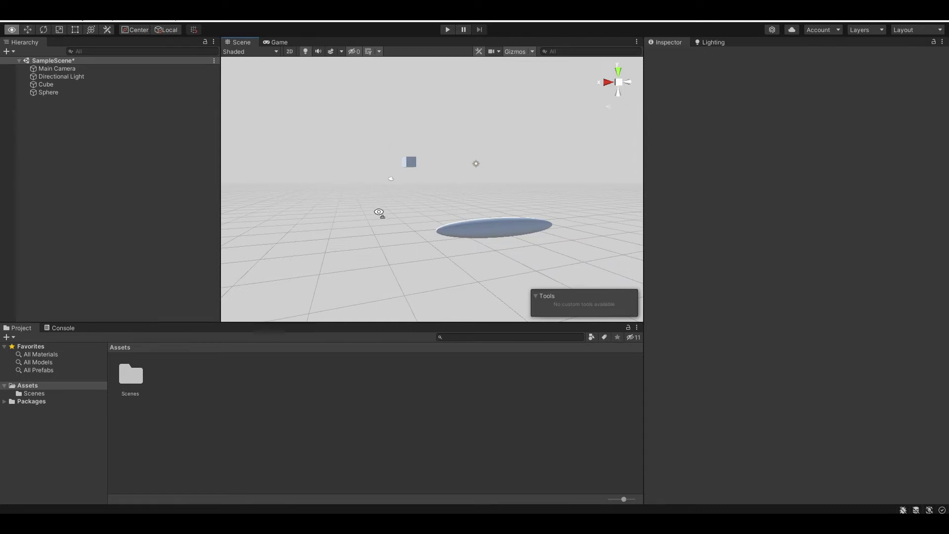
pyautogui.keyDown('alt'); pyautogui.moveTo(379, 212); pyautogui.dragTo(397, 229); pyautogui.keyUp('alt')
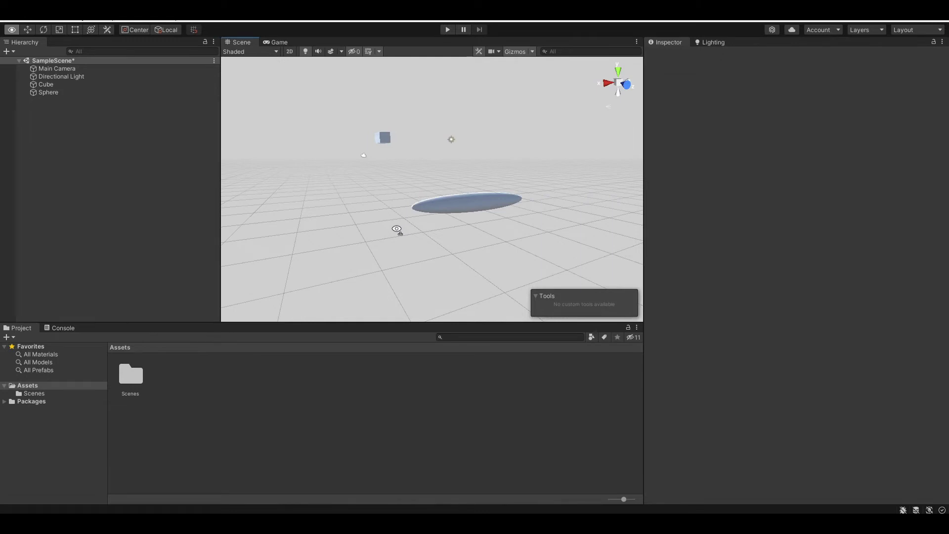
pyautogui.keyDown('alt'); pyautogui.moveTo(397, 230); pyautogui.dragTo(829, 210); pyautogui.keyUp('alt')
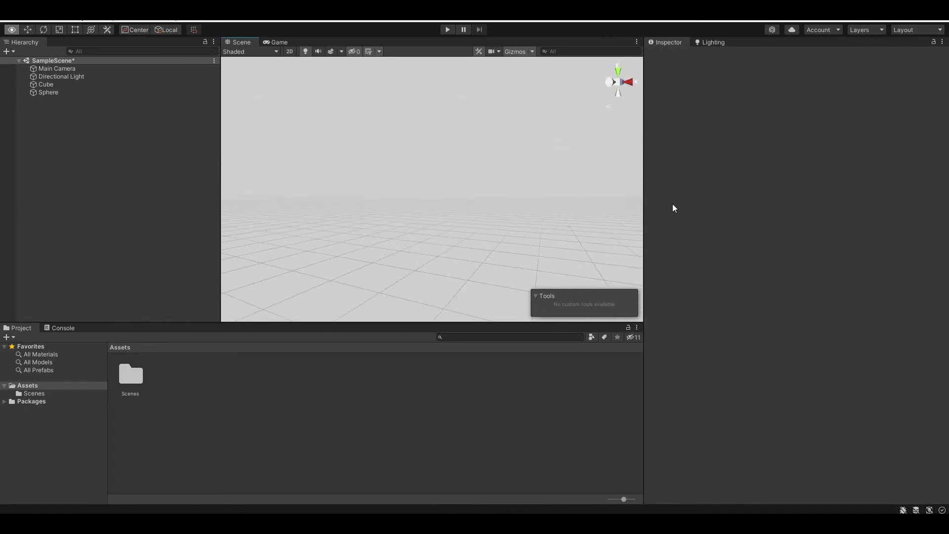
pyautogui.moveTo(672, 203); pyautogui.dragTo(626, 132, button='right')
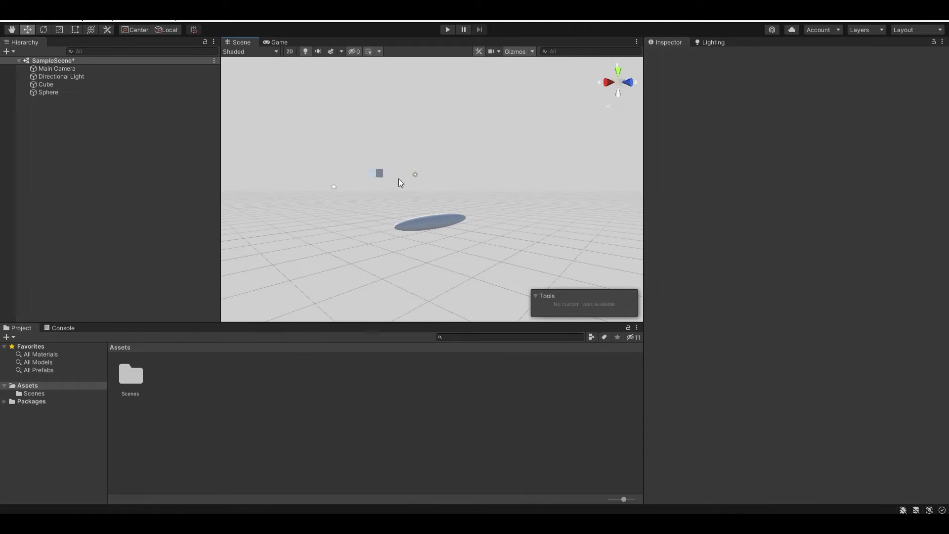
pyautogui.press('w')
pyautogui.moveTo(399, 179); pyautogui.dragTo(391, 159, button='right')
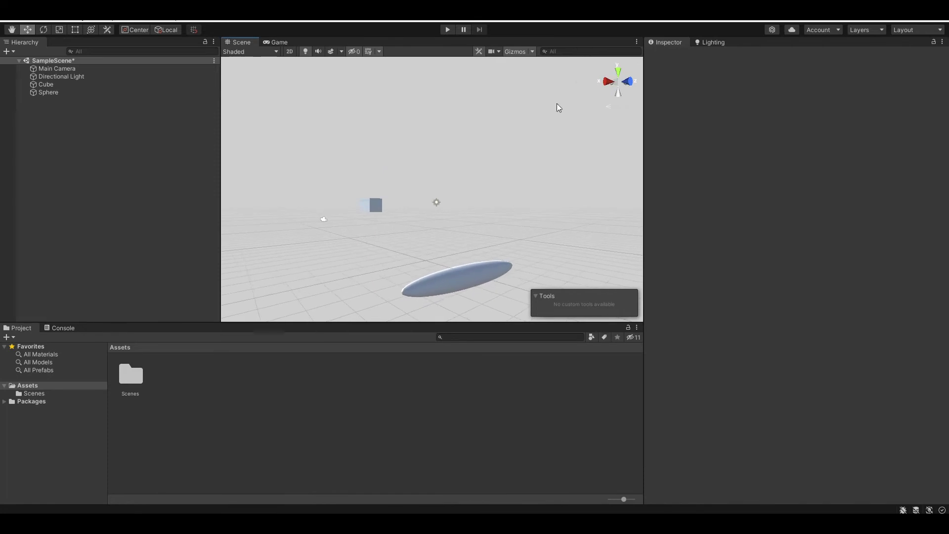
# Step: Align the Scene view with the X and Y axes using the orientation gizmo, and return to an angled view
pyautogui.click(608, 82)
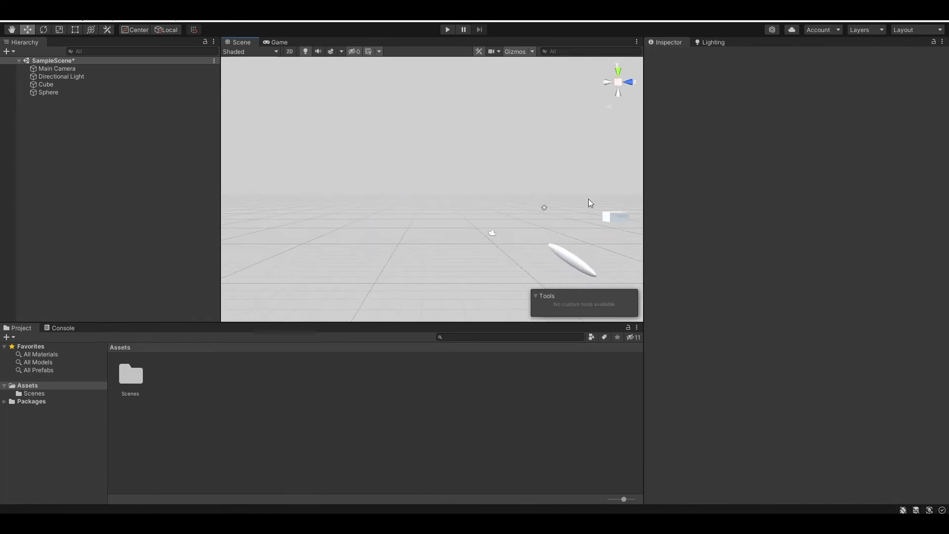
pyautogui.moveTo(464, 231)
pyautogui.mouseDown(button='right')
pyautogui.moveTo(466, 195)
pyautogui.moveTo(465, 222)
pyautogui.mouseUp(button='right')
pyautogui.moveTo(595, 136); pyautogui.dragTo(558, 146, button='right')
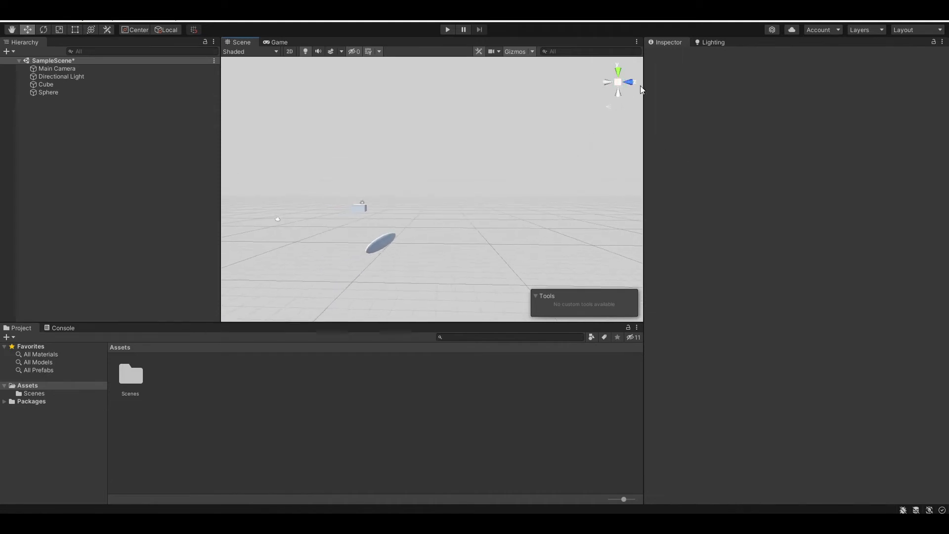
pyautogui.click(618, 72)
pyautogui.moveTo(378, 217); pyautogui.dragTo(198, 372, button='right')
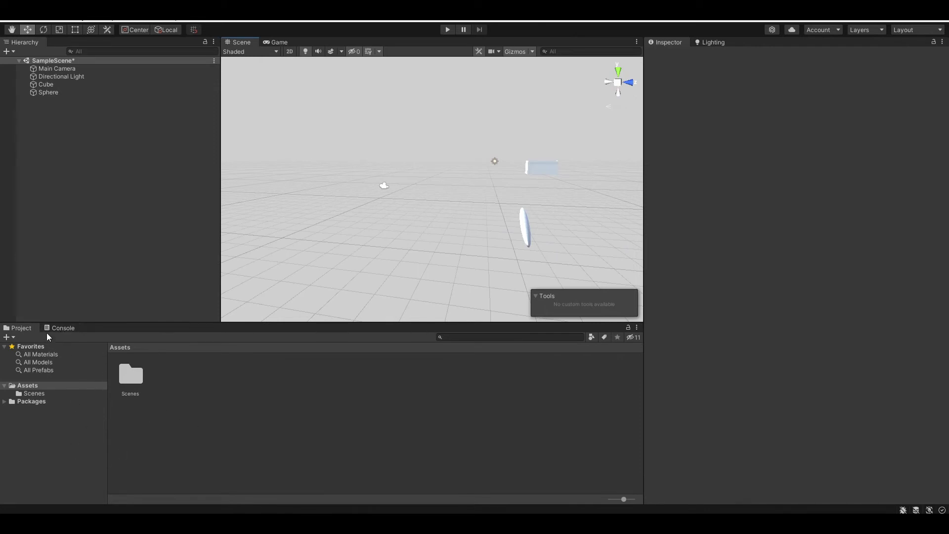
# Step: Examine the asset types that can be created in the Assets folder, and open the Console
pyautogui.click(194, 394)
pyautogui.rightClick(177, 373)
pyautogui.click(201, 433)
pyautogui.rightClick(202, 365)
pyautogui.moveTo(278, 106)
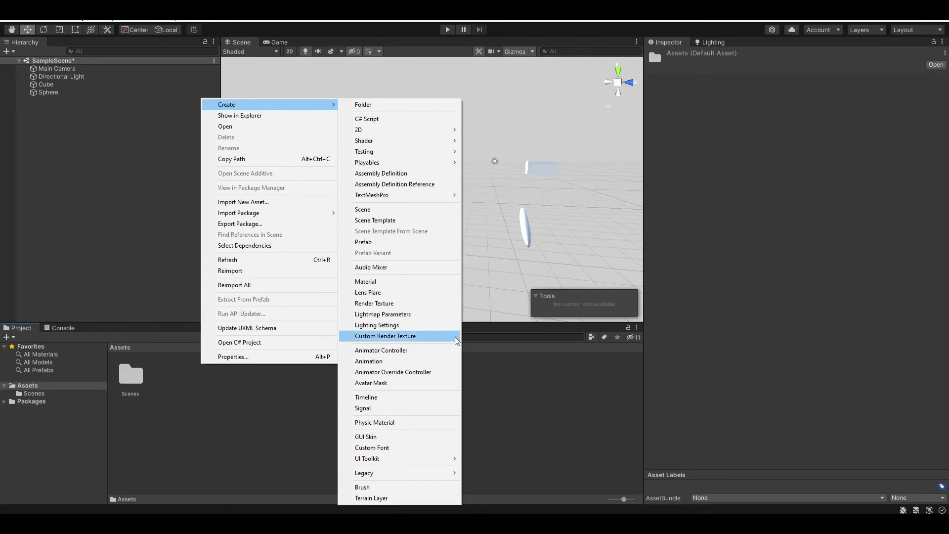
pyautogui.click(473, 378)
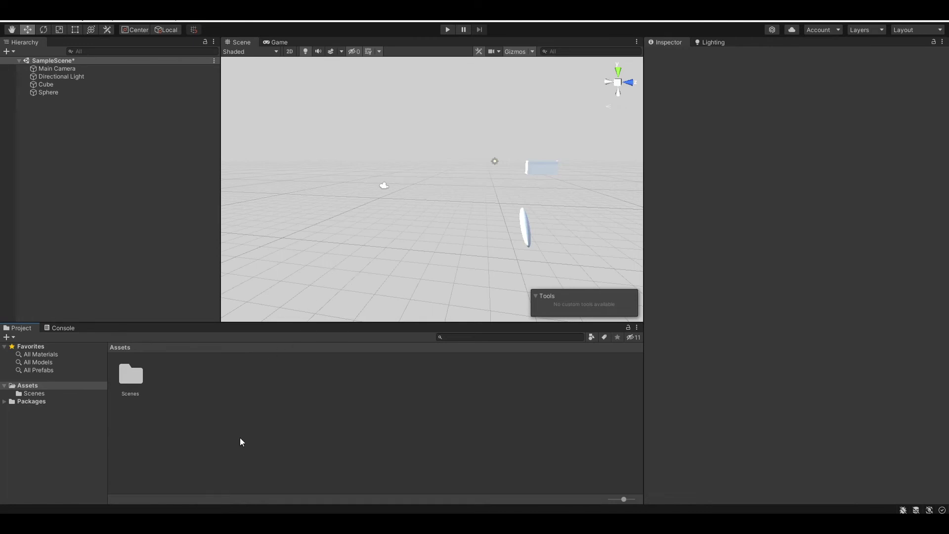
pyautogui.hotkey('ctrl', 'shift', 'c')
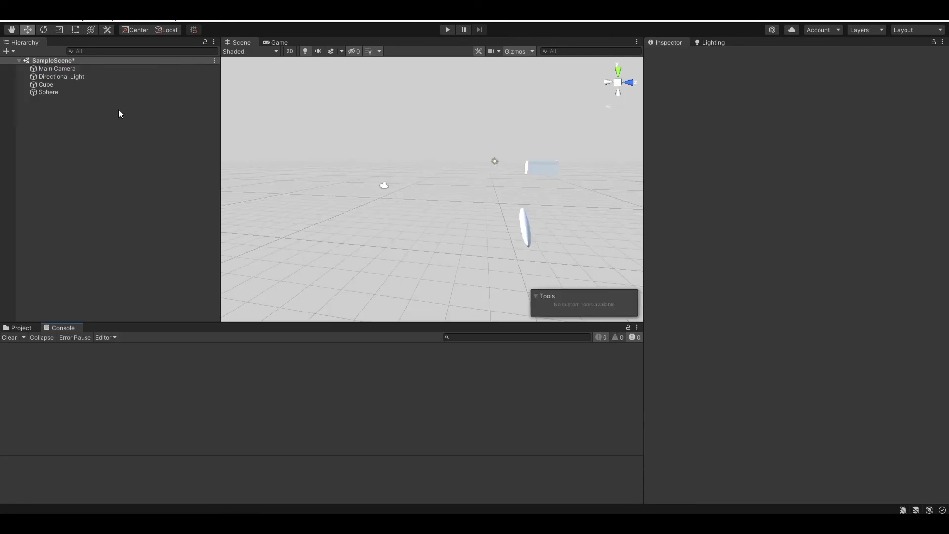
# Step: Select the Main Camera and the Cube in turn to examine their Transform values and component settings
pyautogui.click(84, 68)
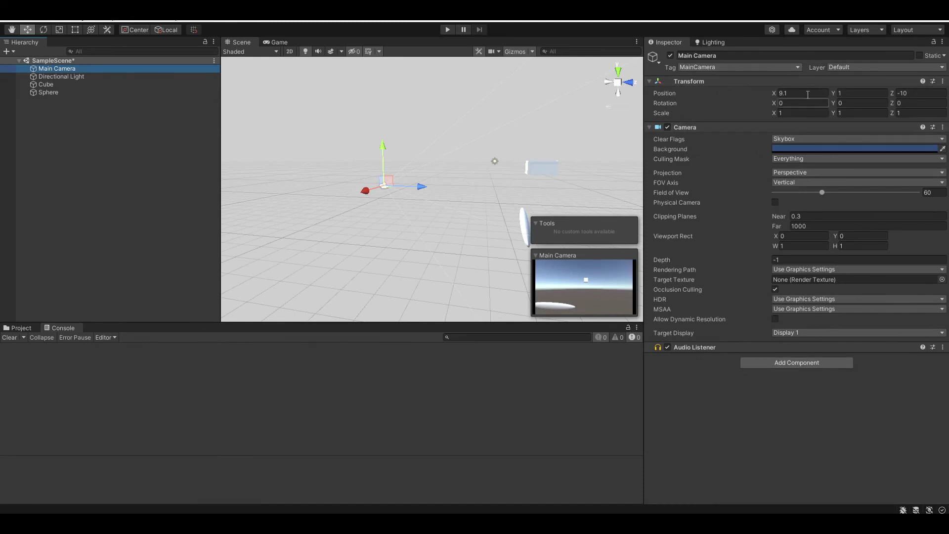
pyautogui.moveTo(426, 146); pyautogui.dragTo(456, 178, button='right')
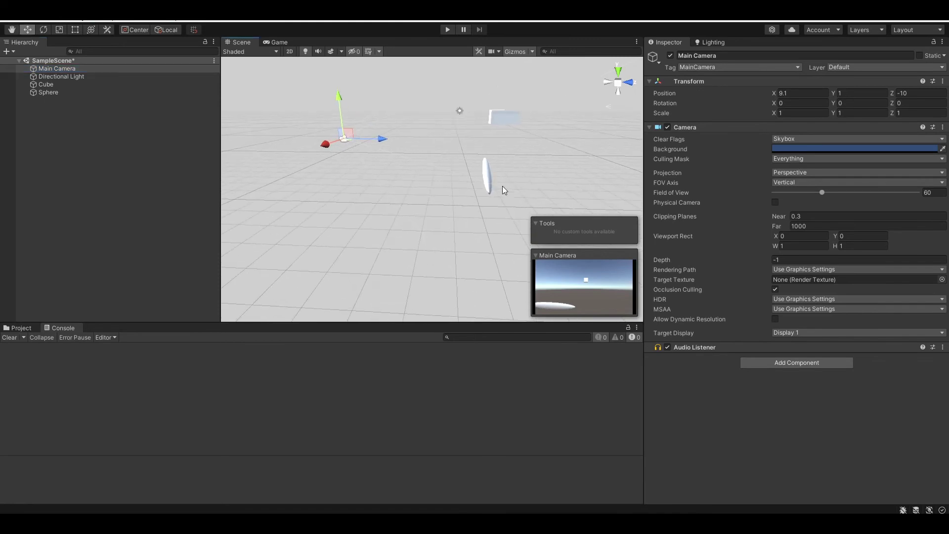
pyautogui.click(498, 116)
pyautogui.moveTo(535, 185); pyautogui.dragTo(583, 141, button='right')
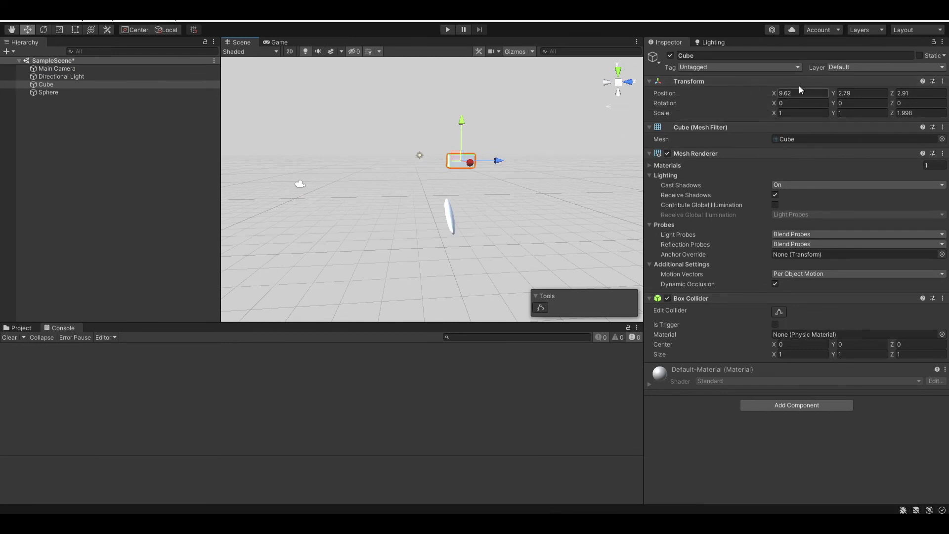
# Step: Set the Cube's X position to 30 after trying a few other values
pyautogui.moveTo(532, 131); pyautogui.dragTo(549, 147, button='right')
pyautogui.keyDown('alt'); pyautogui.moveTo(549, 146); pyautogui.dragTo(297, 189); pyautogui.keyUp('alt')
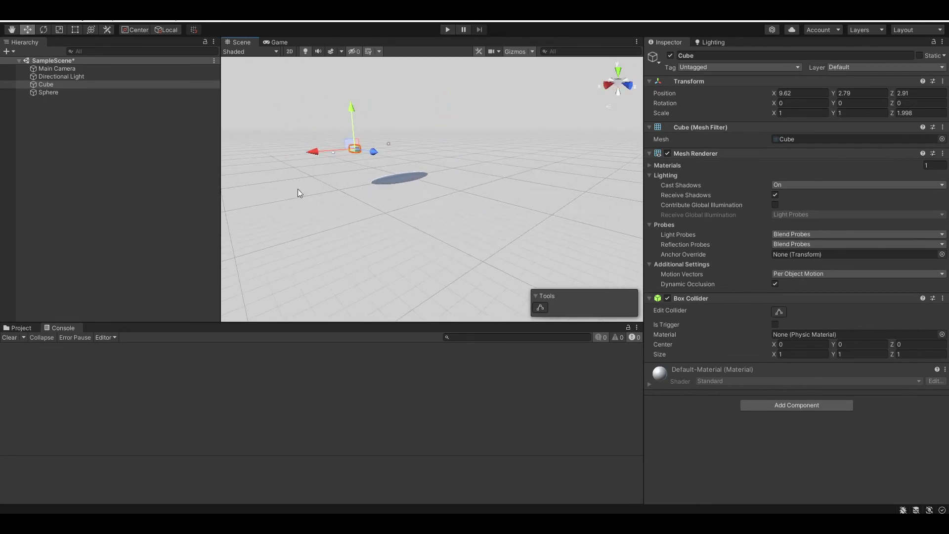
pyautogui.click(809, 92)
pyautogui.keyDown('alt'); pyautogui.moveTo(463, 151); pyautogui.dragTo(538, 155); pyautogui.keyUp('alt')
pyautogui.click(813, 93)
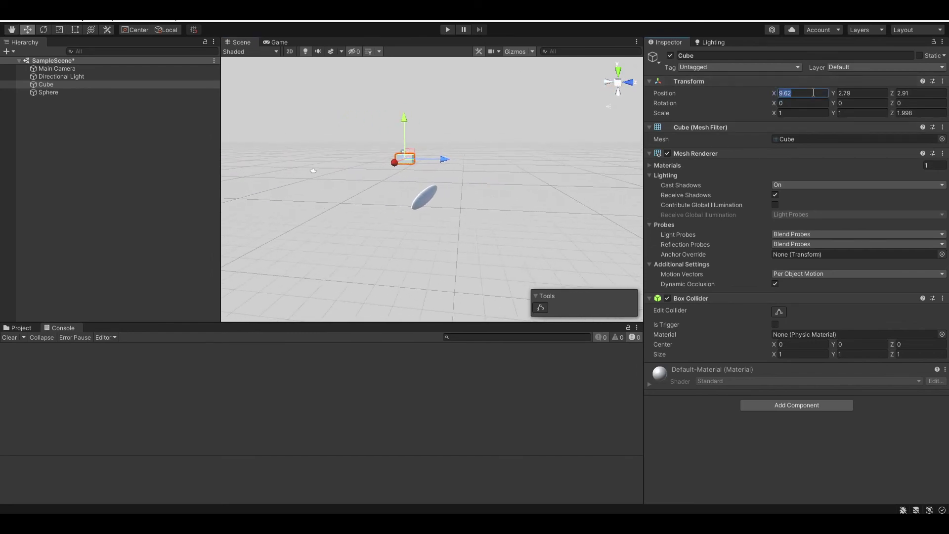
pyautogui.write('10')
pyautogui.press('BackSpace')
pyautogui.press('BackSpace')
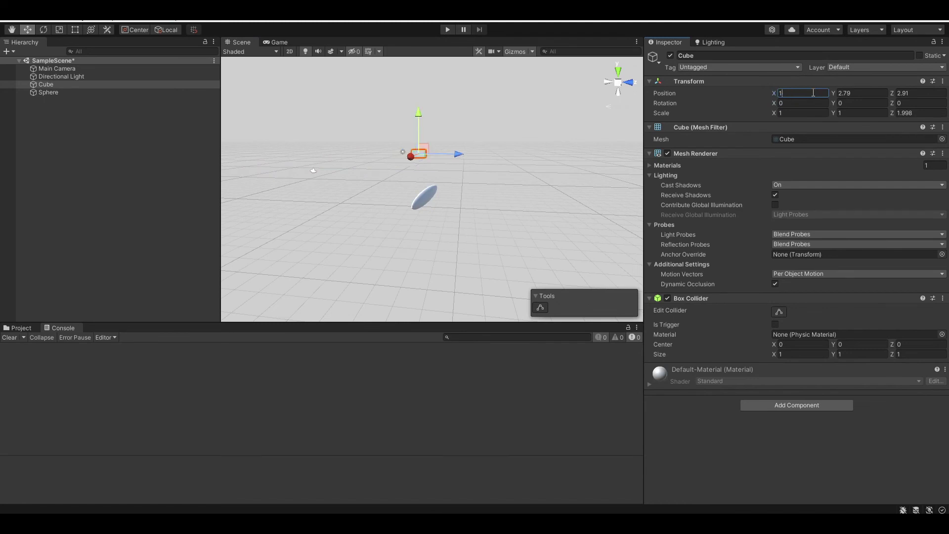
pyautogui.write('4')
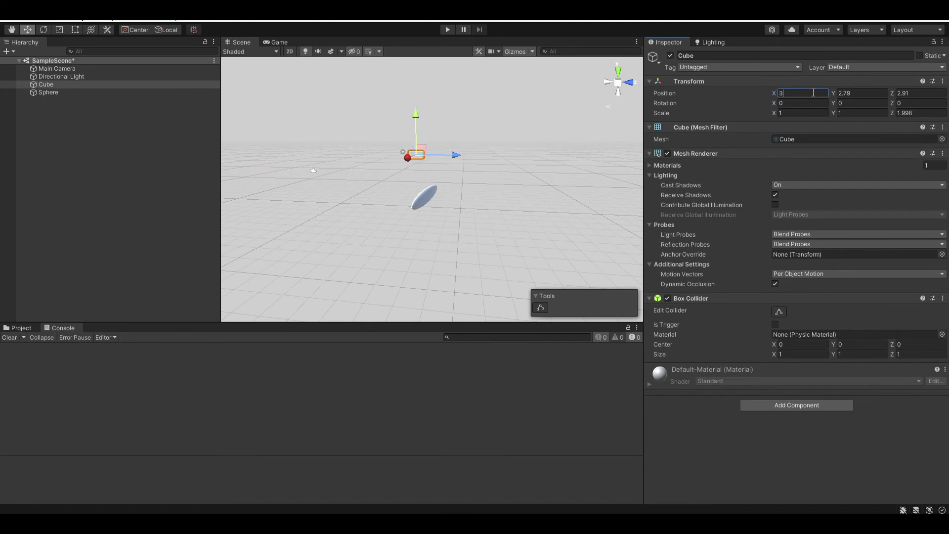
pyautogui.press('BackSpace')
pyautogui.write('30')
# Step: Set the Cube's Y position to 10 and its Z position to 4
pyautogui.keyDown('alt'); pyautogui.moveTo(529, 174); pyautogui.dragTo(445, 196); pyautogui.keyUp('alt')
pyautogui.click(865, 93)
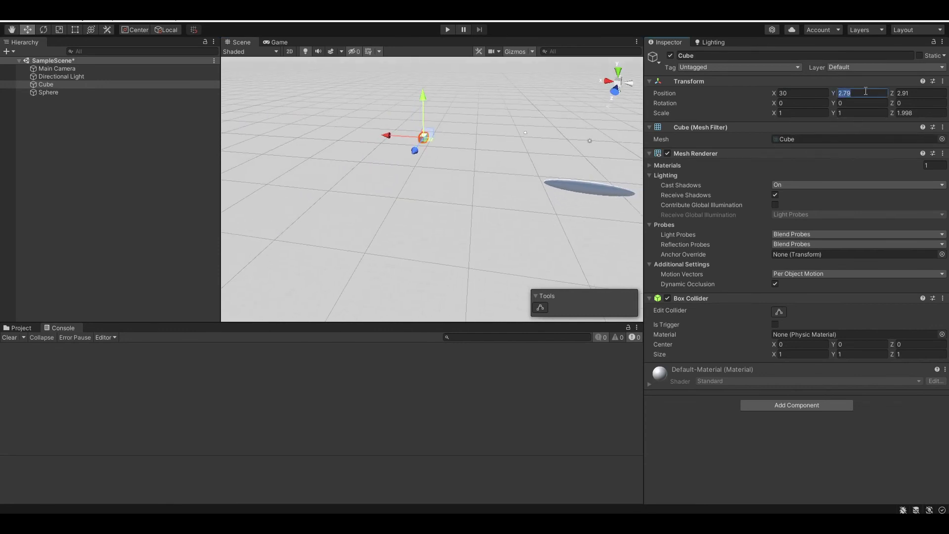
pyautogui.write('20')
pyautogui.press('BackSpace')
pyautogui.press('BackSpace')
pyautogui.write('10')
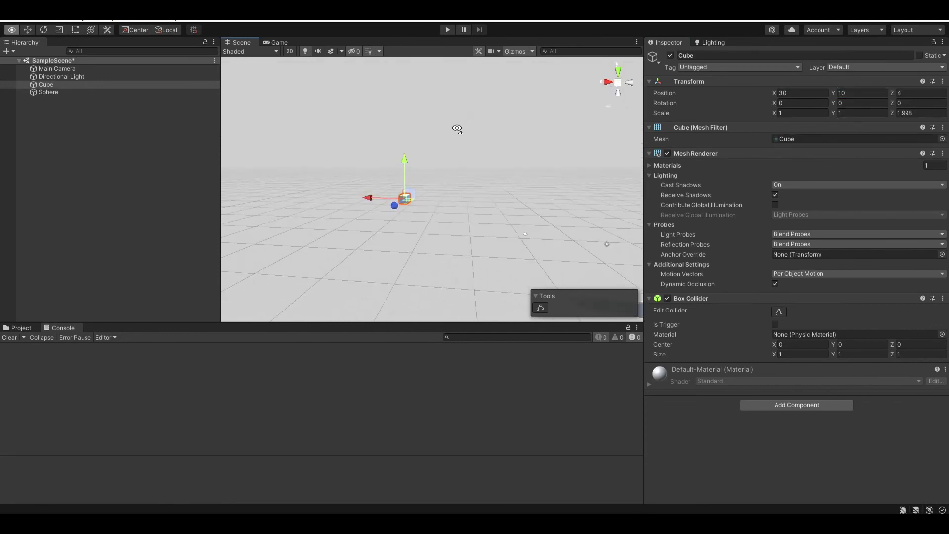
# Step: Look around the repositioned Cube from several angles to compare its placement with the sphere and camera
pyautogui.keyDown('alt'); pyautogui.moveTo(455, 129); pyautogui.dragTo(573, 180); pyautogui.keyUp('alt')
pyautogui.keyDown('alt'); pyautogui.moveTo(495, 147); pyautogui.dragTo(537, 118); pyautogui.keyUp('alt')
pyautogui.moveTo(536, 119); pyautogui.dragTo(578, 141, button='right')
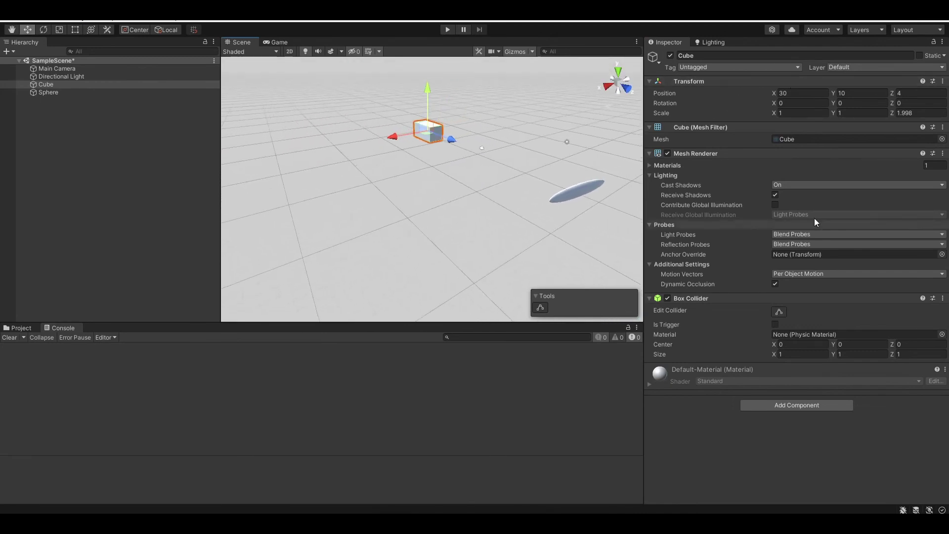
pyautogui.keyDown('alt'); pyautogui.moveTo(489, 149); pyautogui.dragTo(612, 161); pyautogui.keyUp('alt')
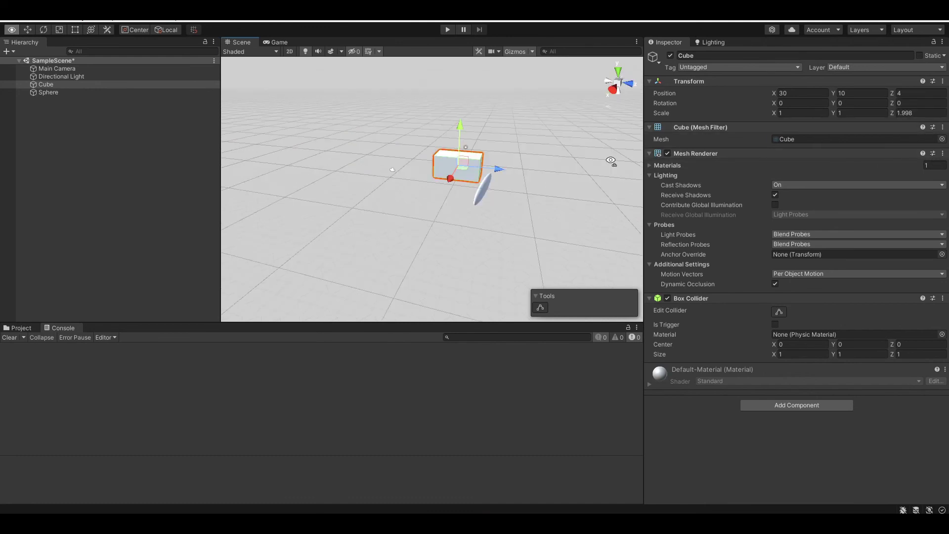
pyautogui.moveTo(529, 157); pyautogui.dragTo(558, 184, button='right')
pyautogui.keyDown('alt'); pyautogui.moveTo(559, 185); pyautogui.dragTo(569, 170); pyautogui.keyUp('alt')
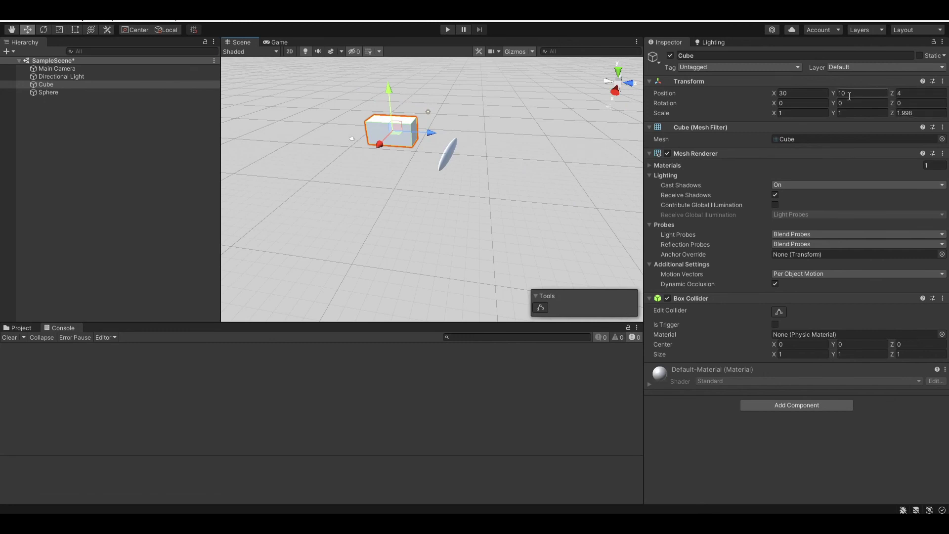
pyautogui.keyDown('alt'); pyautogui.moveTo(496, 158); pyautogui.dragTo(525, 136); pyautogui.keyUp('alt')
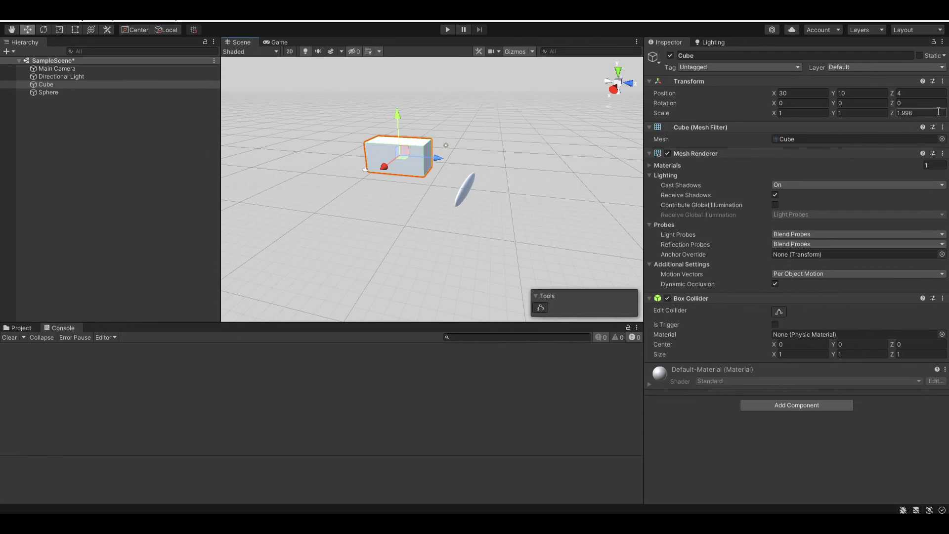
# Step: Set the Cube's Z scale to 2 and then raise it to 3
pyautogui.click(937, 112)
pyautogui.write('2')
pyautogui.moveTo(492, 197); pyautogui.dragTo(519, 157, button='right')
pyautogui.press('a')
pyautogui.click(919, 113)
pyautogui.write('3')
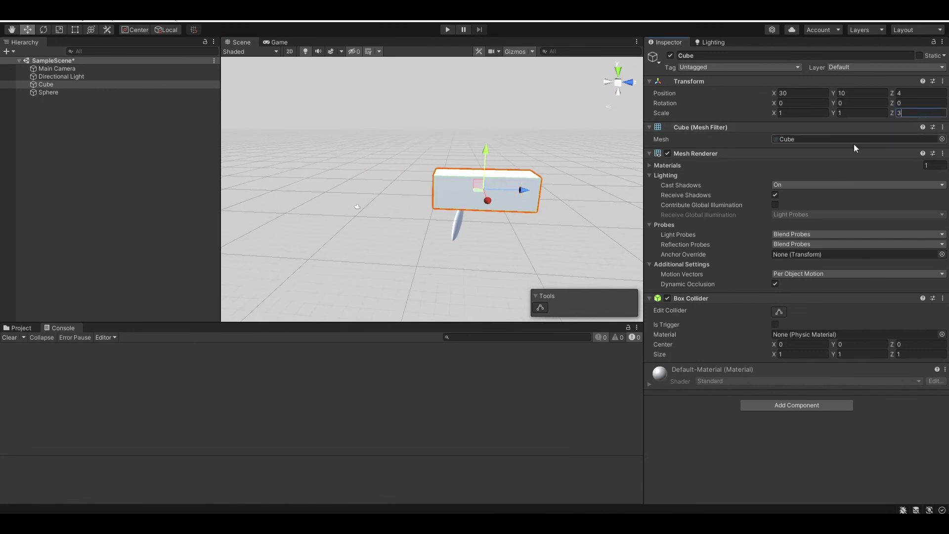
# Step: Try a Z scale of 34 on the Cube, view the stretched shape, and undo the change
pyautogui.write('4')
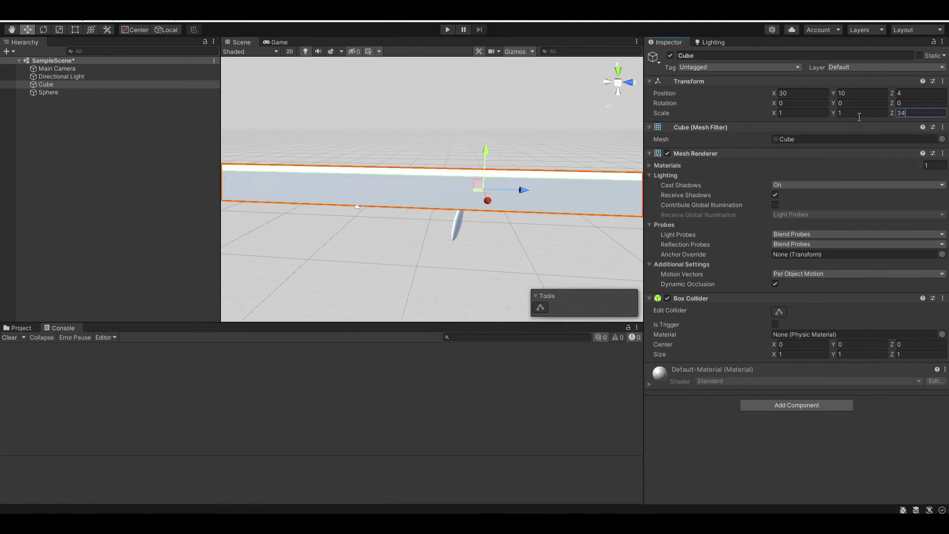
pyautogui.moveTo(435, 106); pyautogui.dragTo(364, 152, button='right')
pyautogui.press('s')
pyautogui.hotkey('ctrl', 'z')
pyautogui.moveTo(441, 191); pyautogui.dragTo(476, 206, button='right')
pyautogui.press('w')
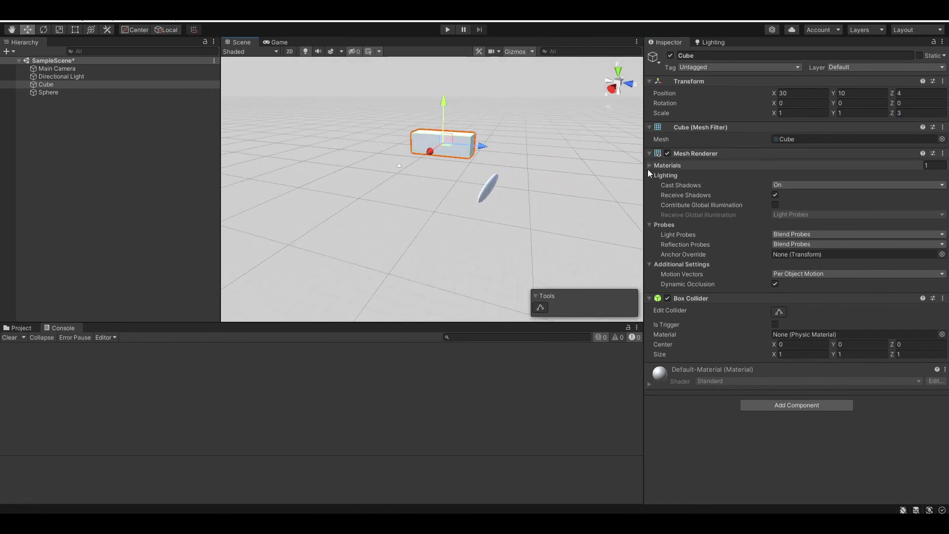
# Step: Expand the Cube's Materials list and create a new material named White in the Assets folder
pyautogui.click(650, 167)
pyautogui.click(650, 167)
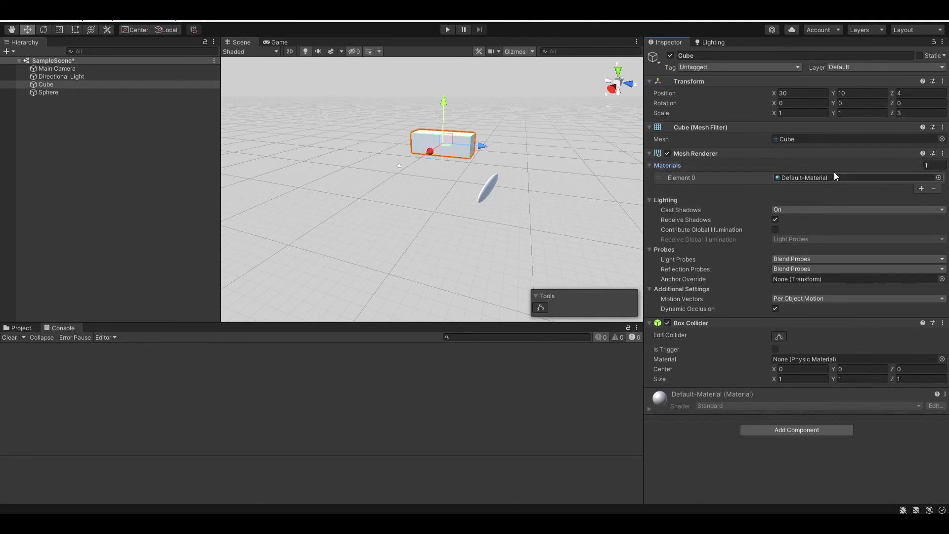
pyautogui.click(31, 327)
pyautogui.rightClick(181, 388)
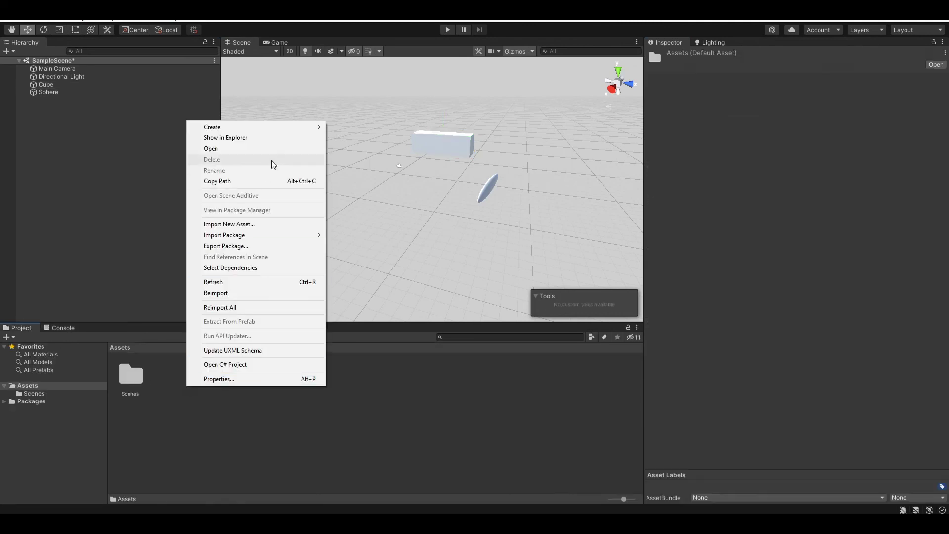
pyautogui.moveTo(277, 131)
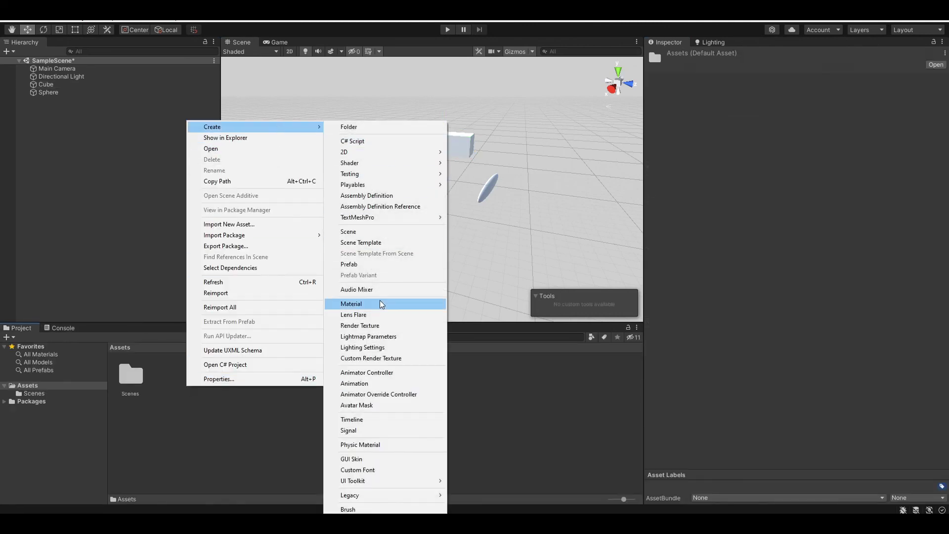
pyautogui.click(352, 304)
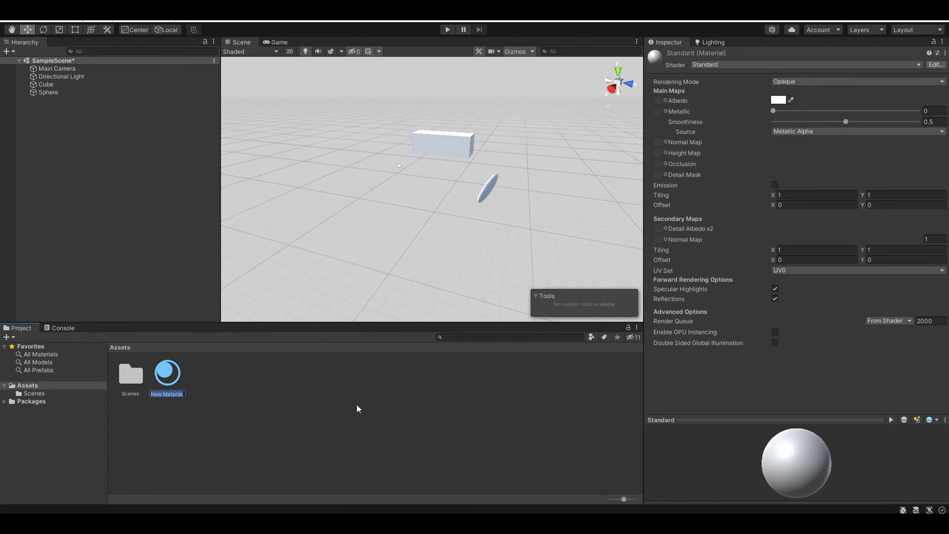
pyautogui.write('White')
pyautogui.press('Return')
# Step: Darken the White material's albedo color to grey and apply the material to the Cube in the scene
pyautogui.click(778, 101)
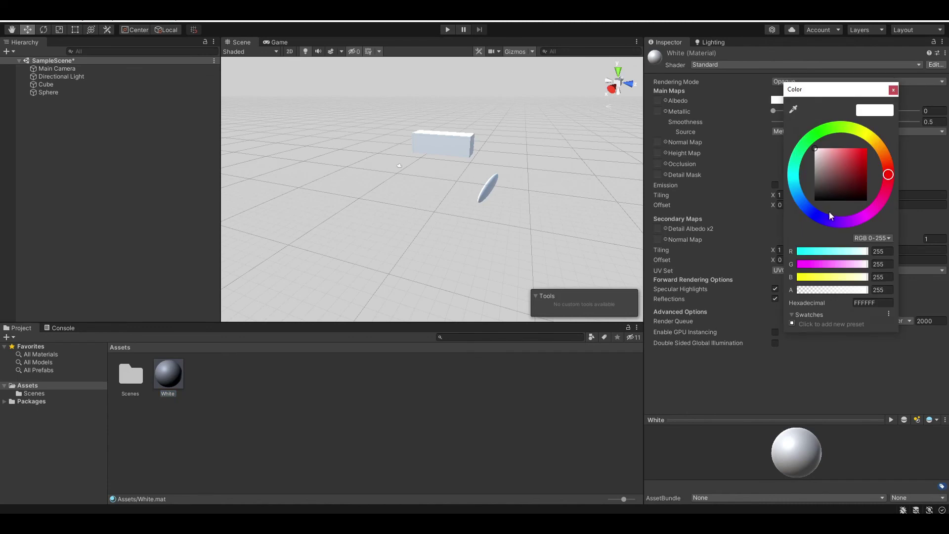
pyautogui.click(893, 89)
pyautogui.moveTo(175, 371); pyautogui.dragTo(466, 156)
pyautogui.moveTo(444, 237); pyautogui.dragTo(462, 191, button='right')
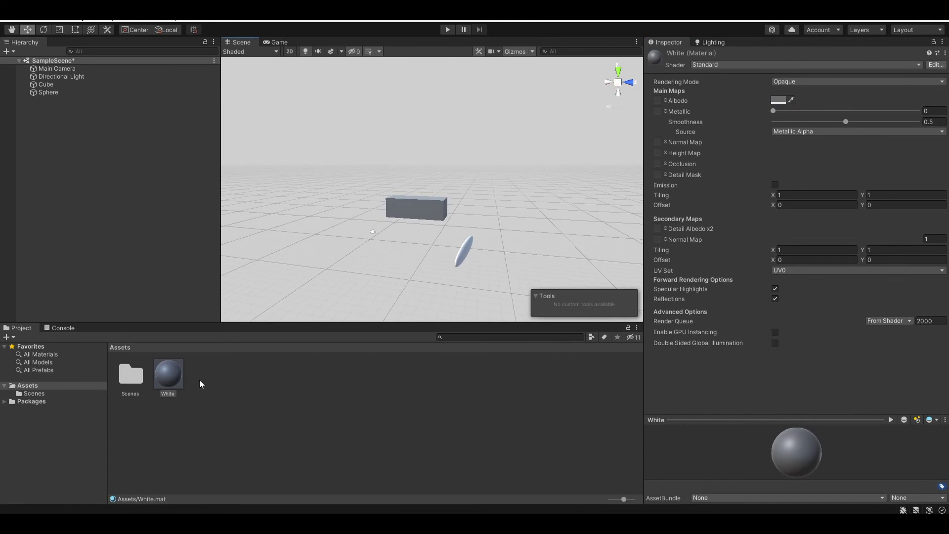
# Step: Select the Cube, examine the categories of components that can be added to it, and deselect it without adding any
pyautogui.click(423, 213)
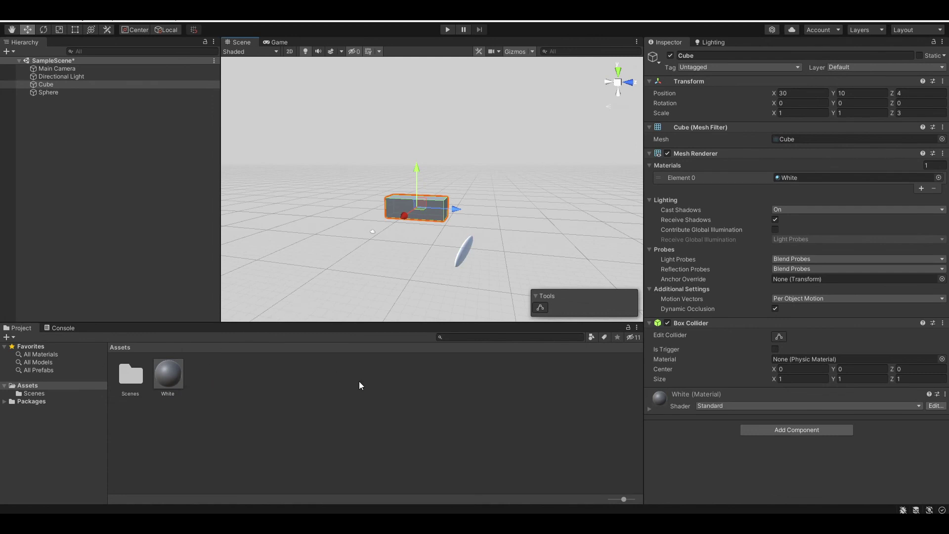
pyautogui.click(789, 430)
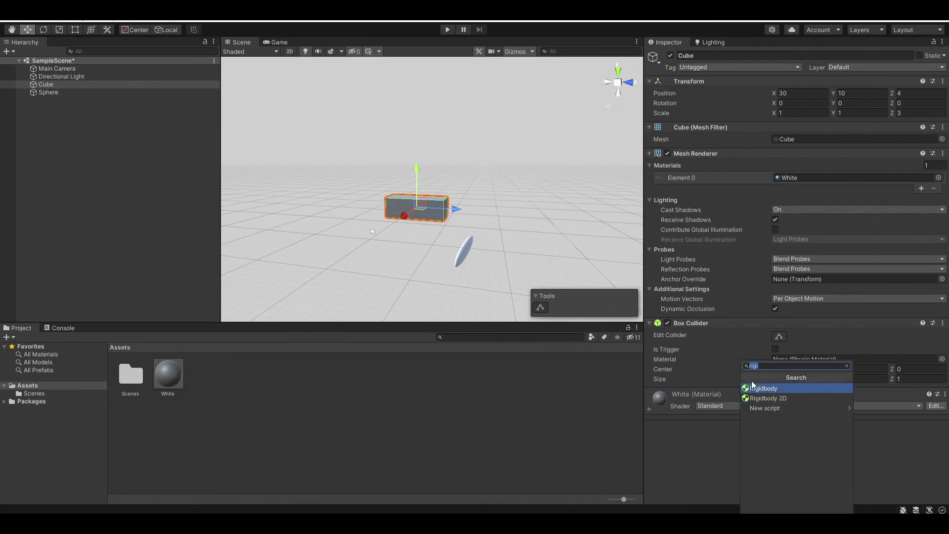
pyautogui.scroll(-2, 763, 391)
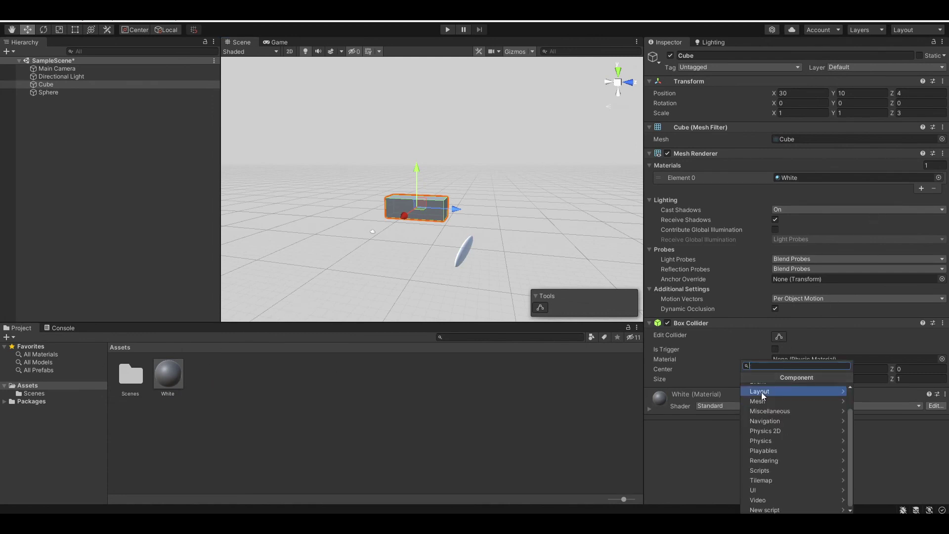
pyautogui.scroll(2, 757, 471)
pyautogui.click(736, 474)
pyautogui.click(769, 430)
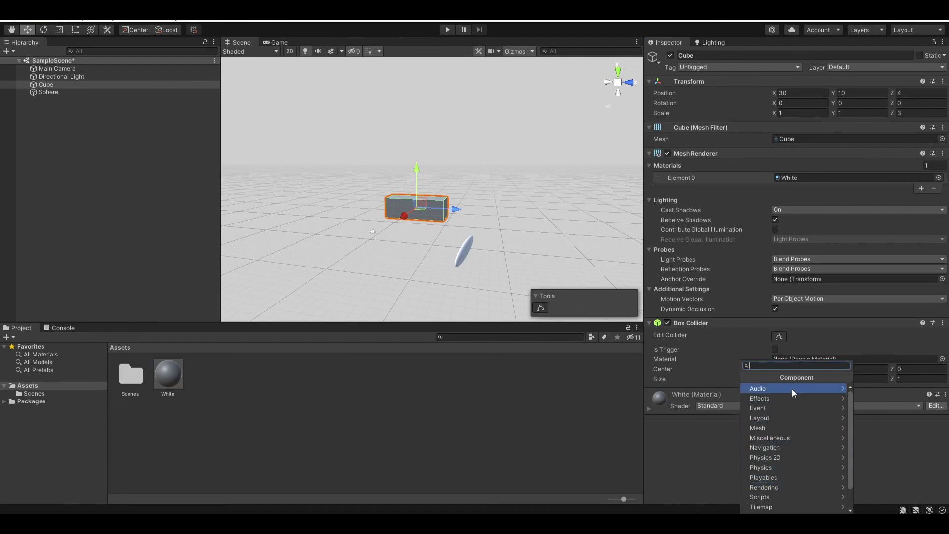
pyautogui.click(521, 429)
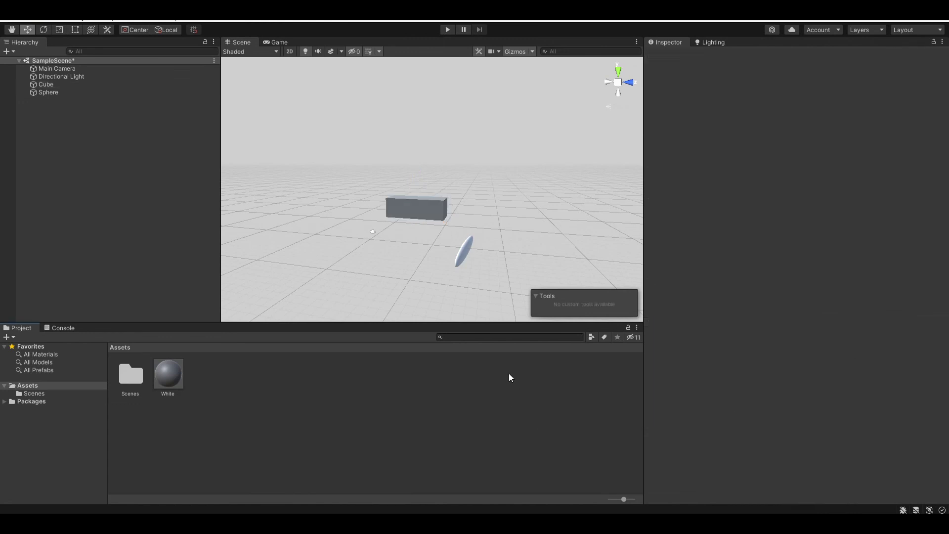